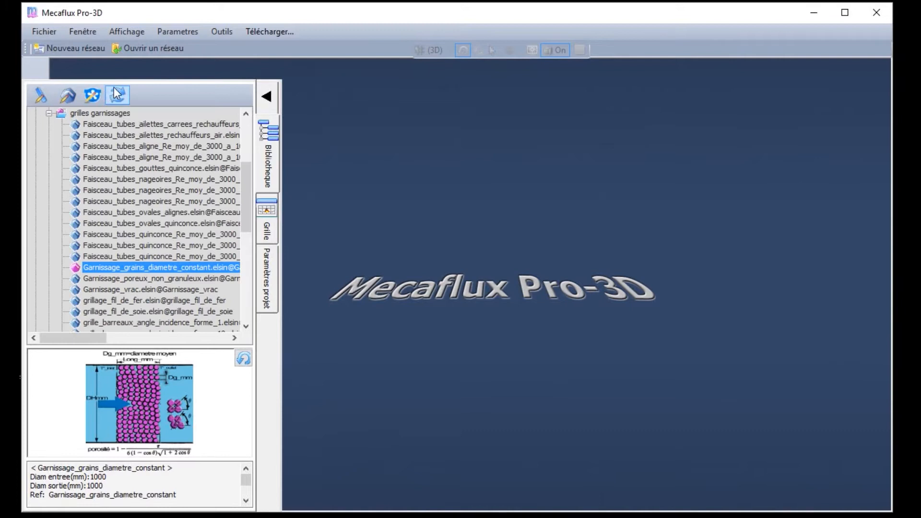
# Select the Garnissage_grains_diametre_constant element in the grilles garnissages folder of the singular elements library.
pyautogui.doubleClick(57, 113)
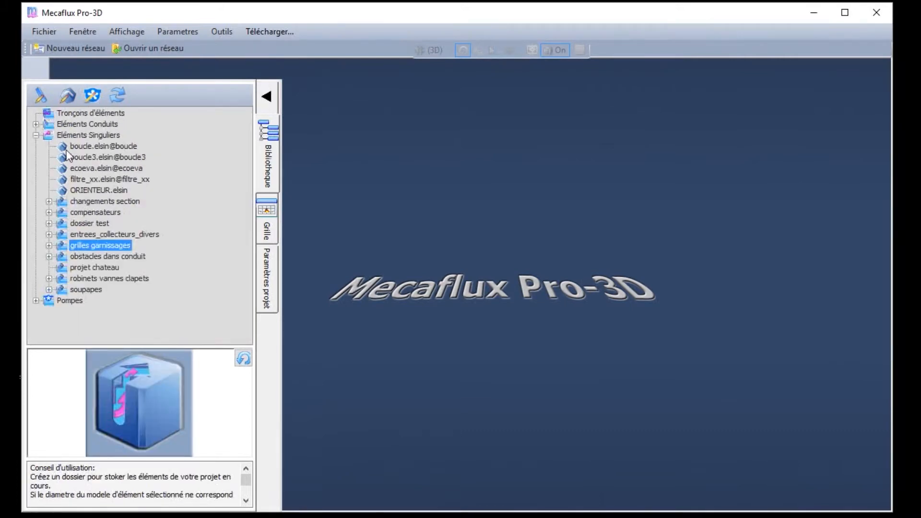
pyautogui.doubleClick(75, 136)
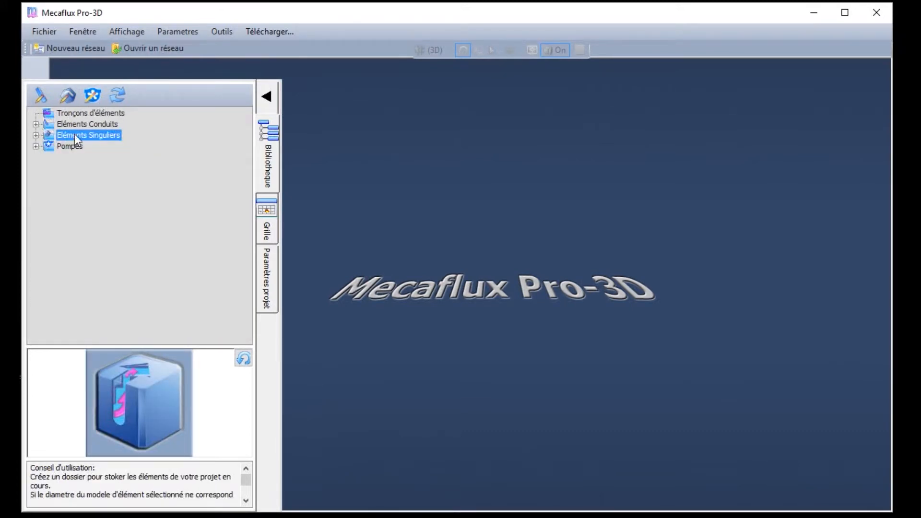
pyautogui.click(34, 135)
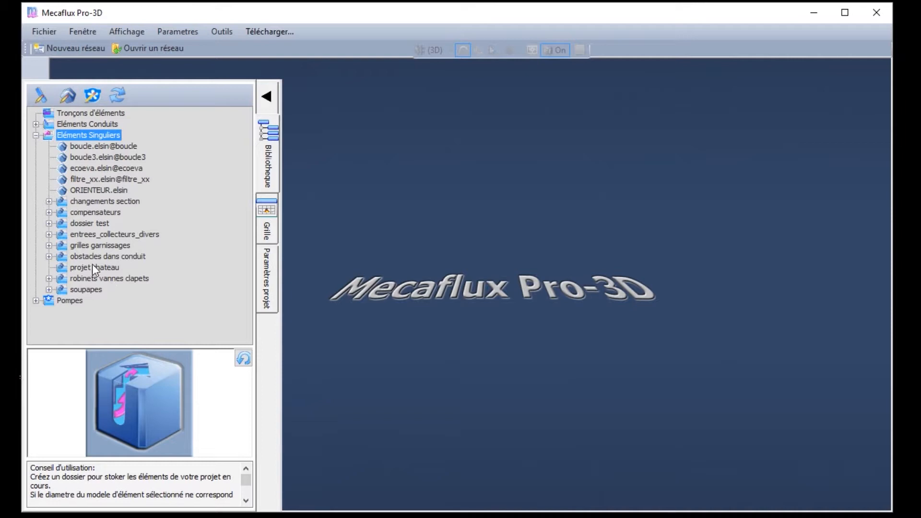
pyautogui.click(49, 245)
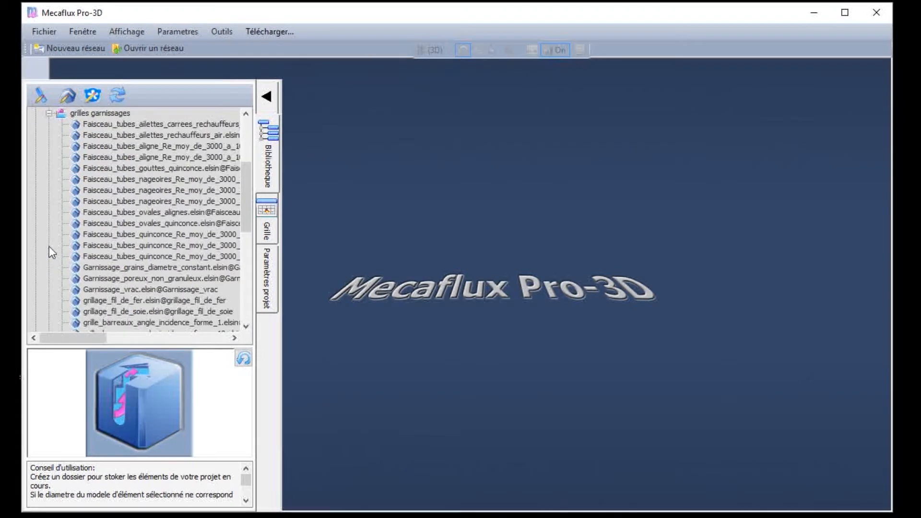
pyautogui.click(76, 114)
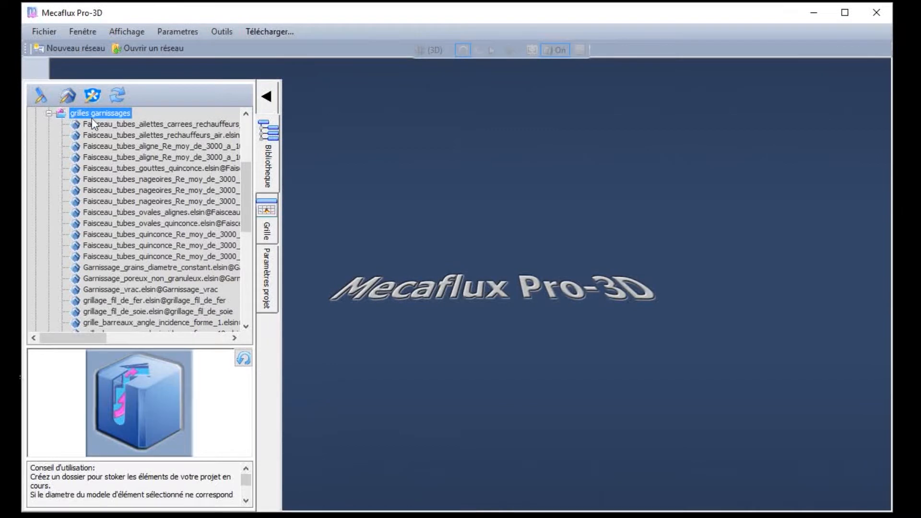
pyautogui.click(142, 269)
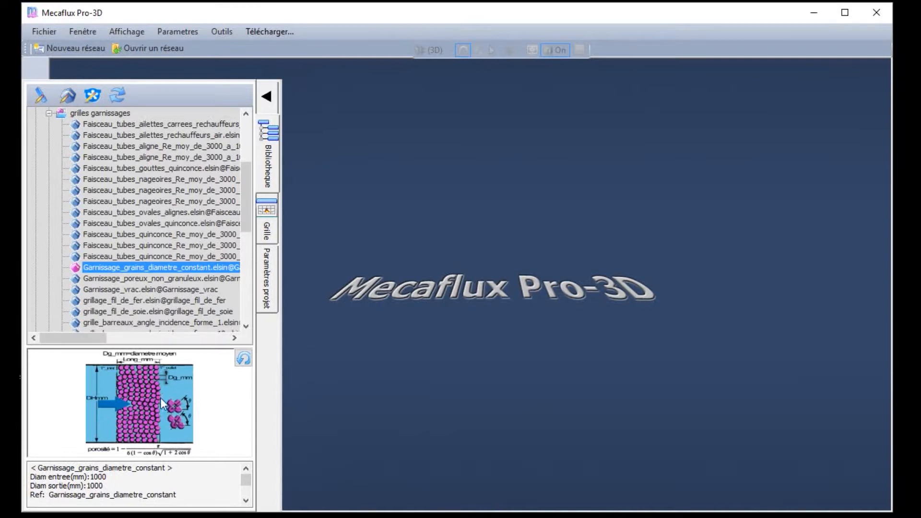
# Open the selected packing element for editing in the singular elements editor and bring the whole editor into view.
pyautogui.rightClick(112, 267)
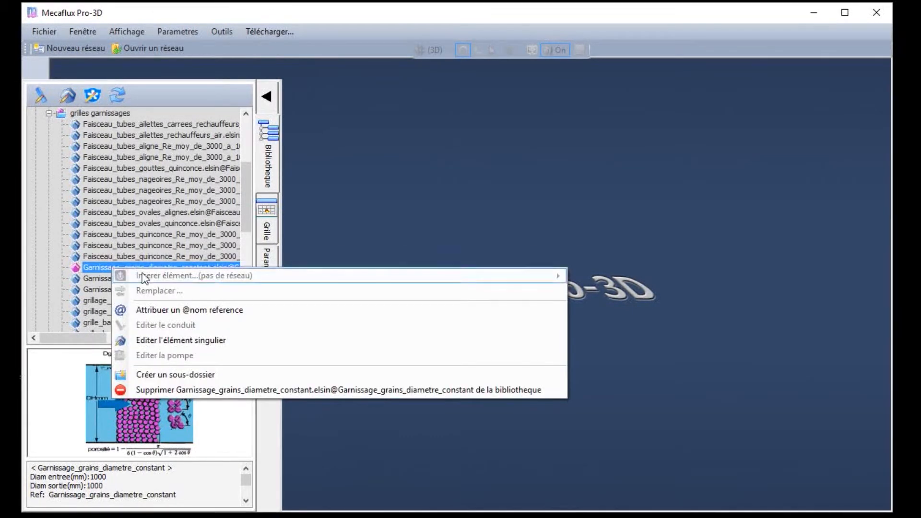
pyautogui.click(182, 341)
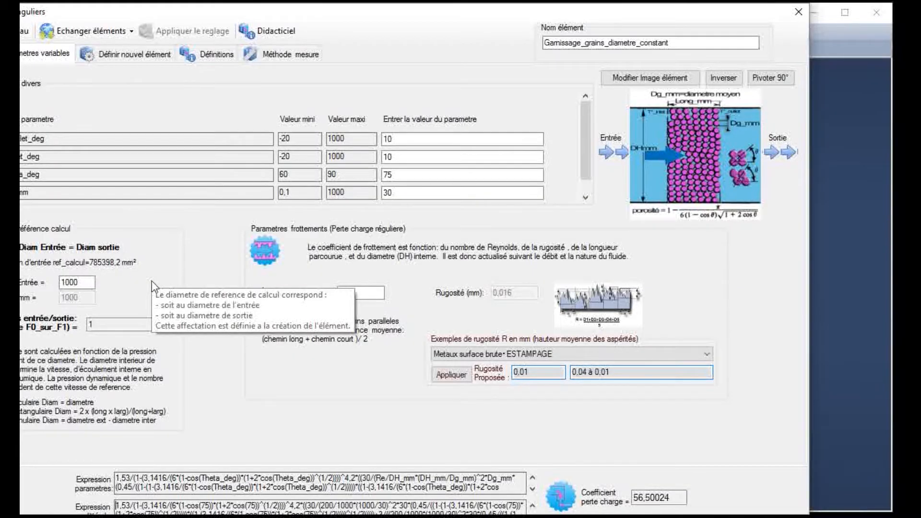
pyautogui.moveTo(159, 11); pyautogui.dragTo(249, 15)
# Set the element's reference inlet diameter DH to 2000 mm.
pyautogui.moveTo(208, 257)
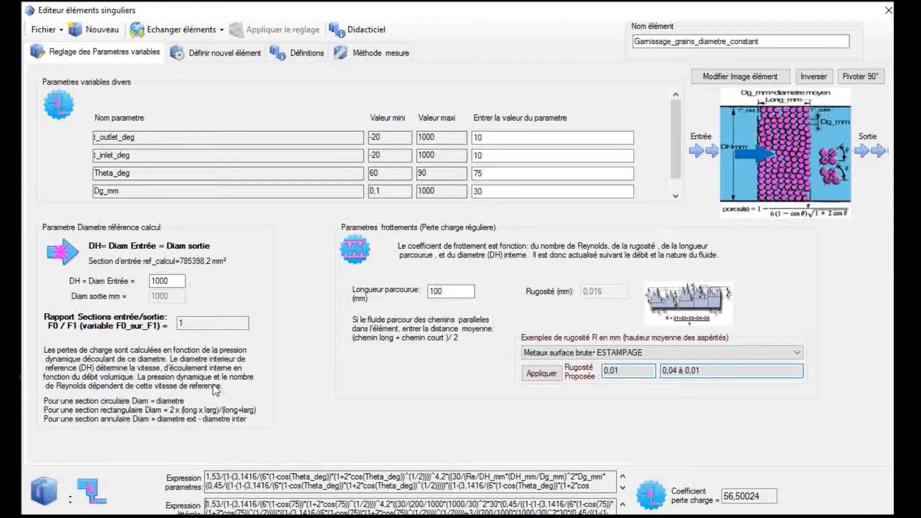
pyautogui.click(176, 281)
pyautogui.doubleClick(176, 280)
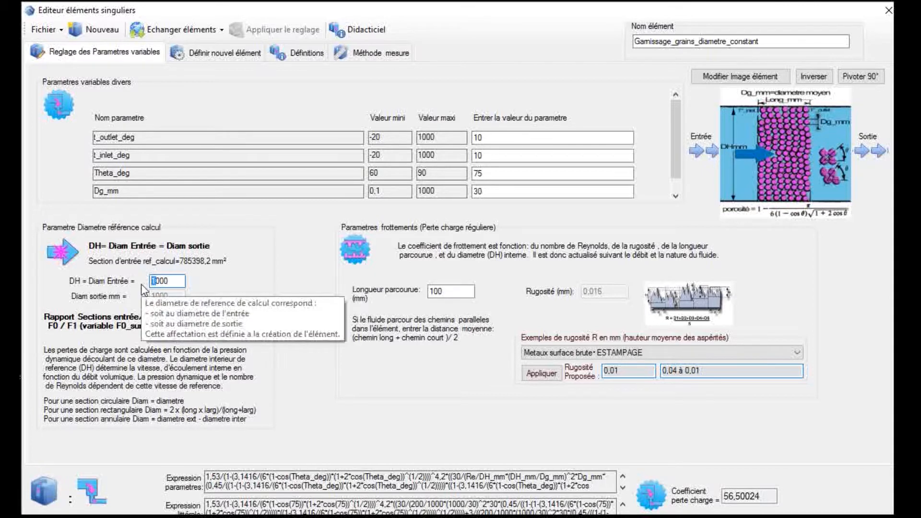
pyautogui.write('2')
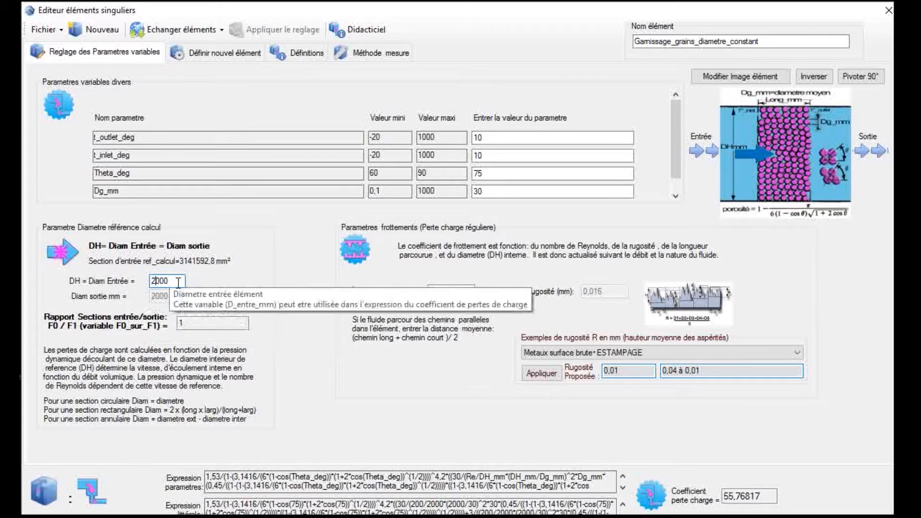
pyautogui.doubleClick(149, 282)
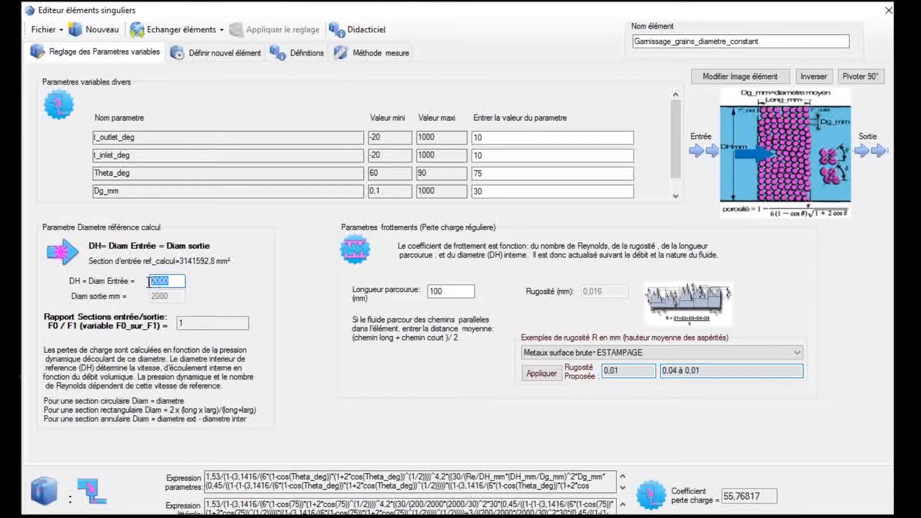
pyautogui.click(180, 282)
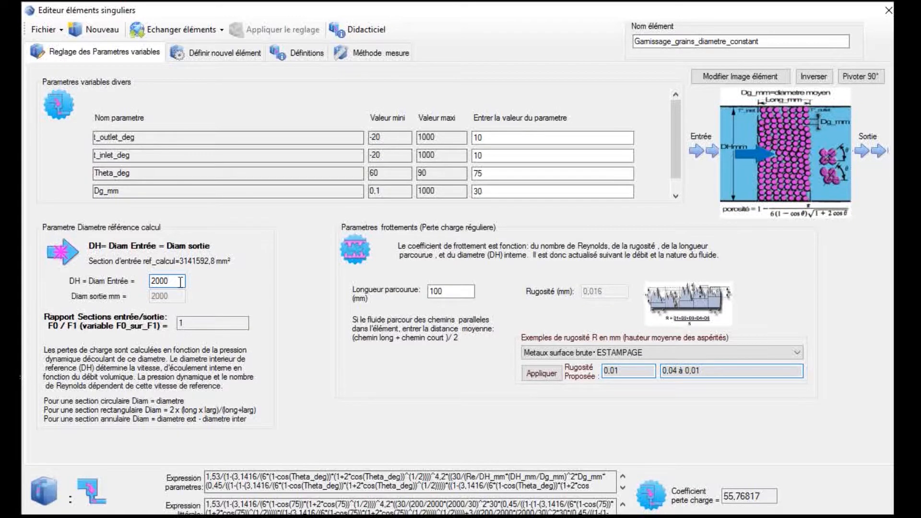
# Calculate the equivalent diameters of a rectangular duct 100 mm high and 100 mm wide, and return to the element editor.
pyautogui.moveTo(421, 14); pyautogui.dragTo(430, 238)
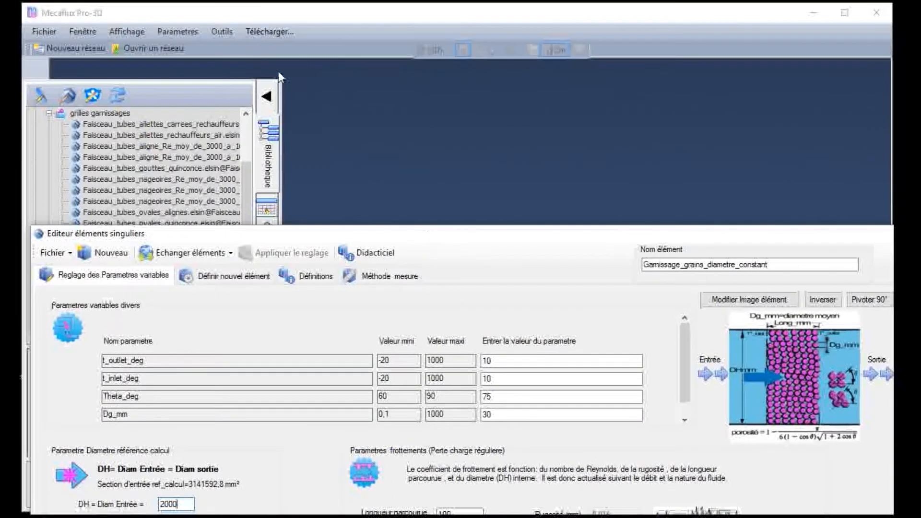
pyautogui.click(225, 30)
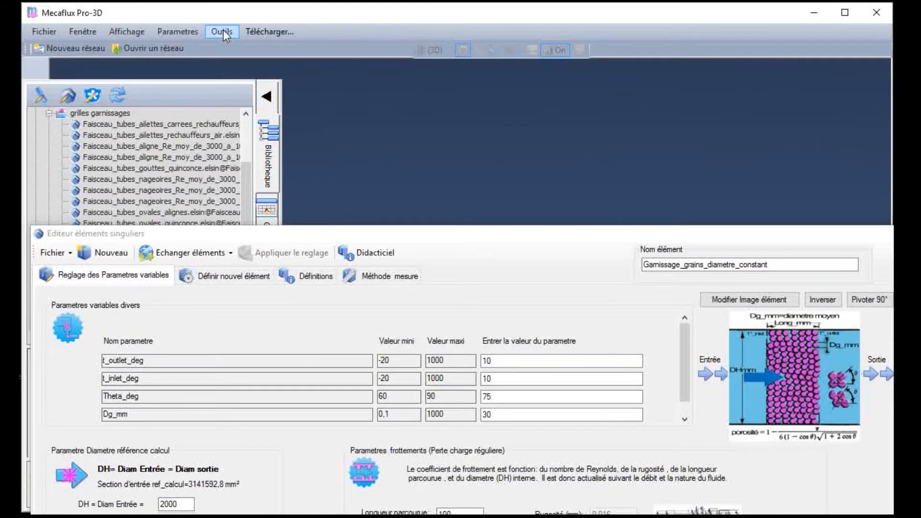
pyautogui.click(220, 33)
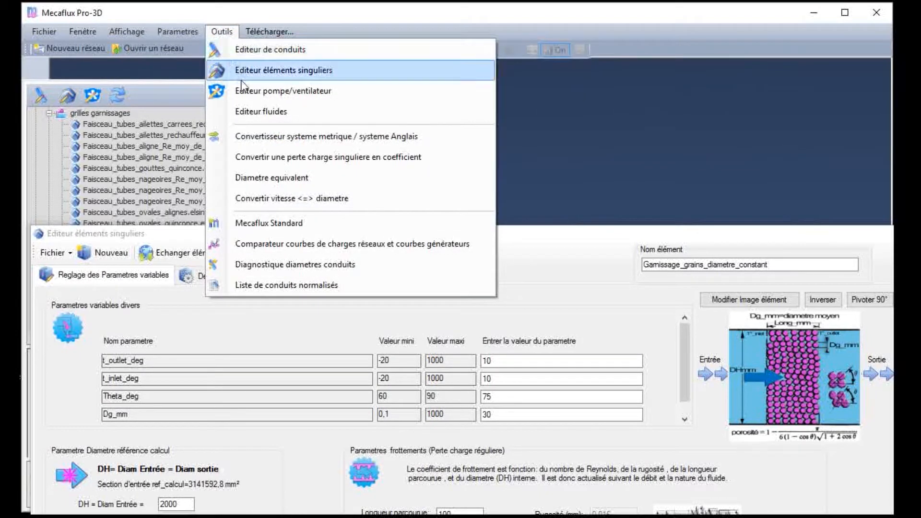
pyautogui.click(246, 177)
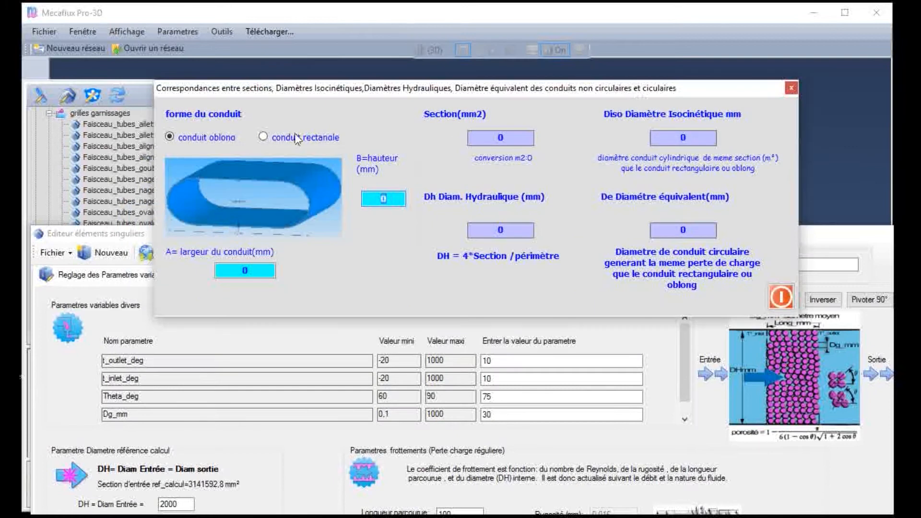
pyautogui.click(265, 137)
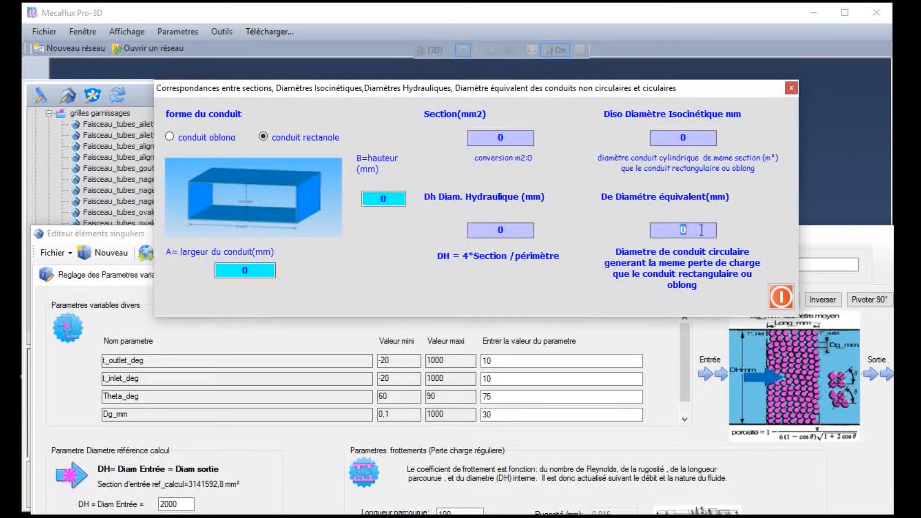
pyautogui.click(376, 200)
pyautogui.write('100')
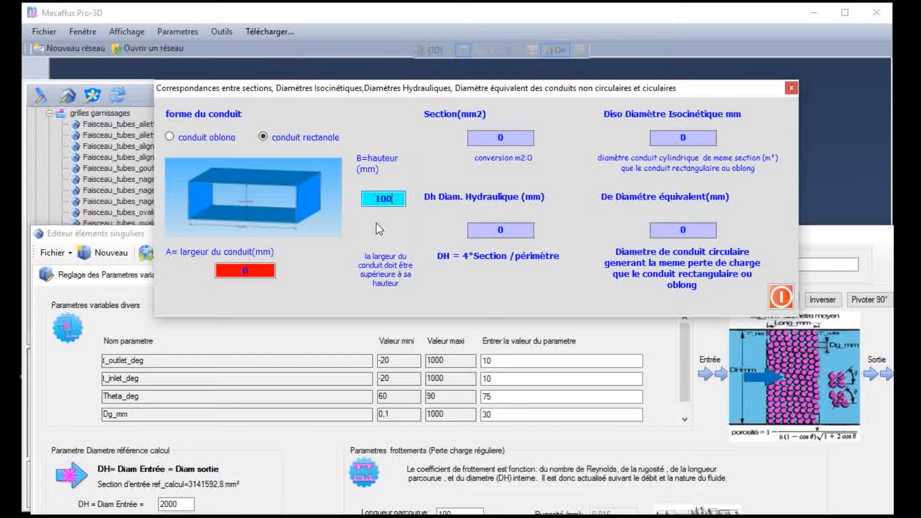
pyautogui.click(244, 270)
pyautogui.write('100')
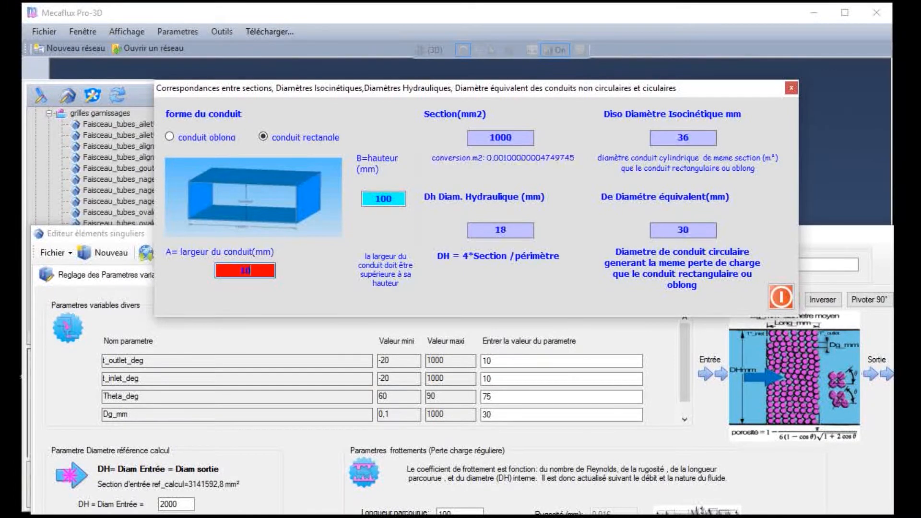
pyautogui.click(791, 88)
pyautogui.moveTo(360, 232); pyautogui.dragTo(369, 5)
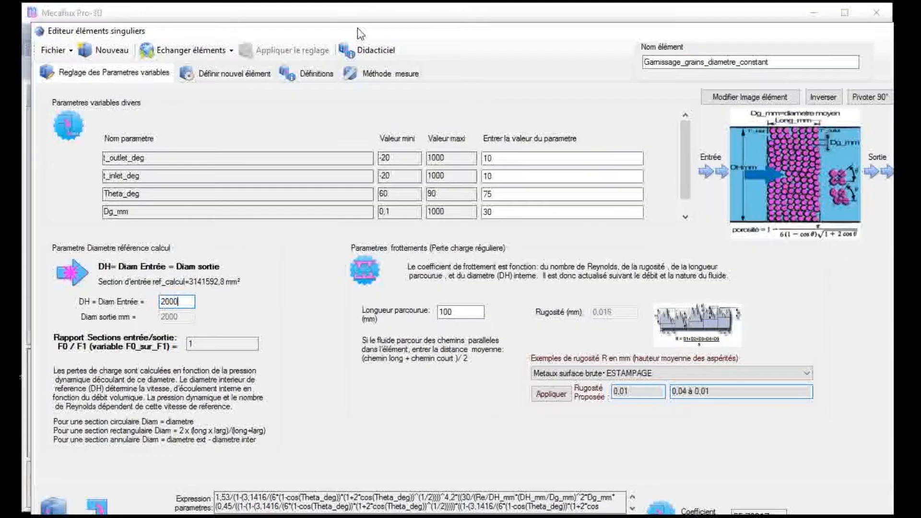
# Set the travelled length in the friction parameters to 1000 mm.
pyautogui.moveTo(174, 284); pyautogui.dragTo(144, 287)
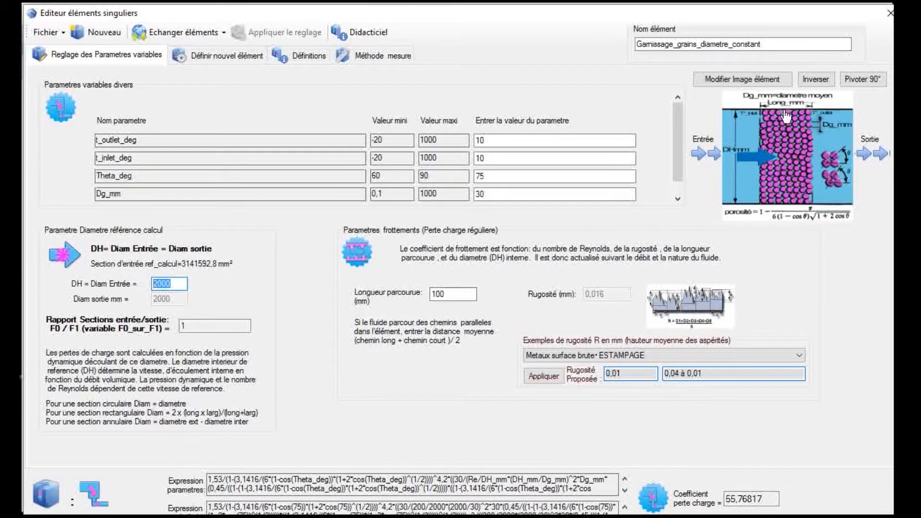
pyautogui.click(432, 293)
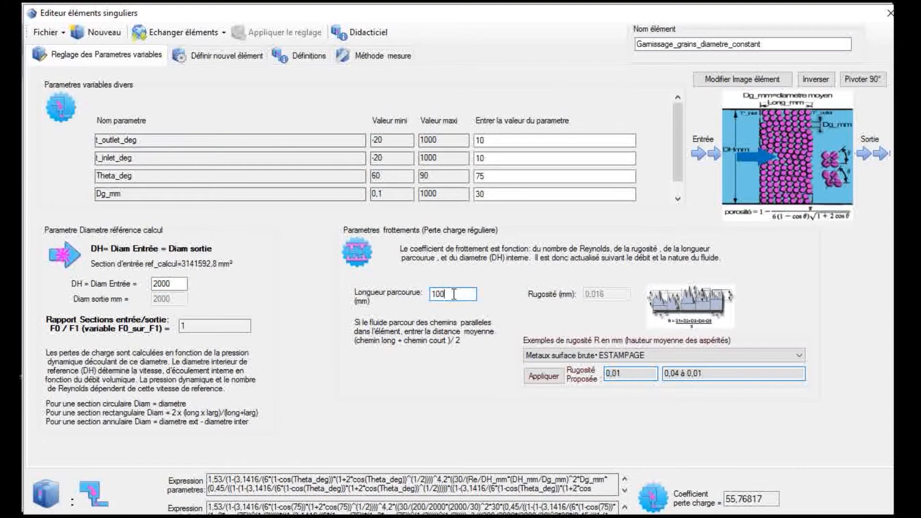
pyautogui.write('0')
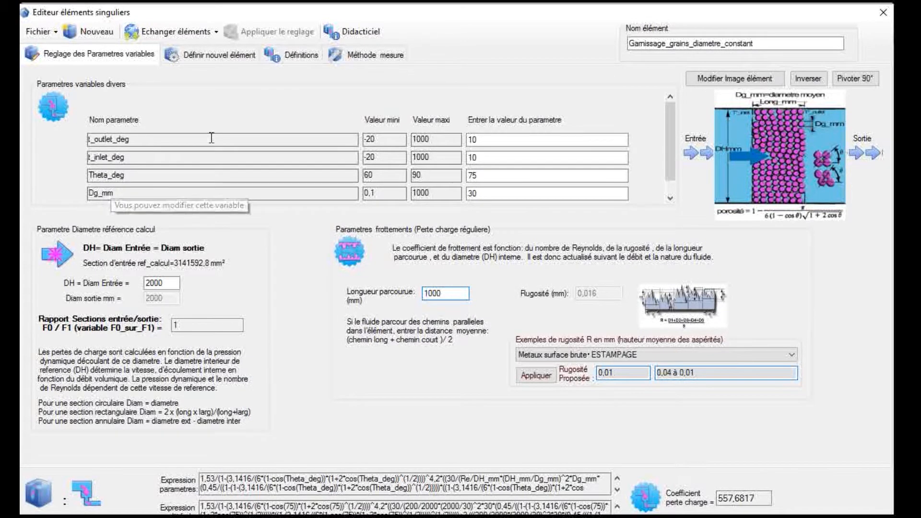
# Examine the t_outlet_deg and t_inlet_deg parameters and their value fields in the variable parameters list.
pyautogui.click(774, 158)
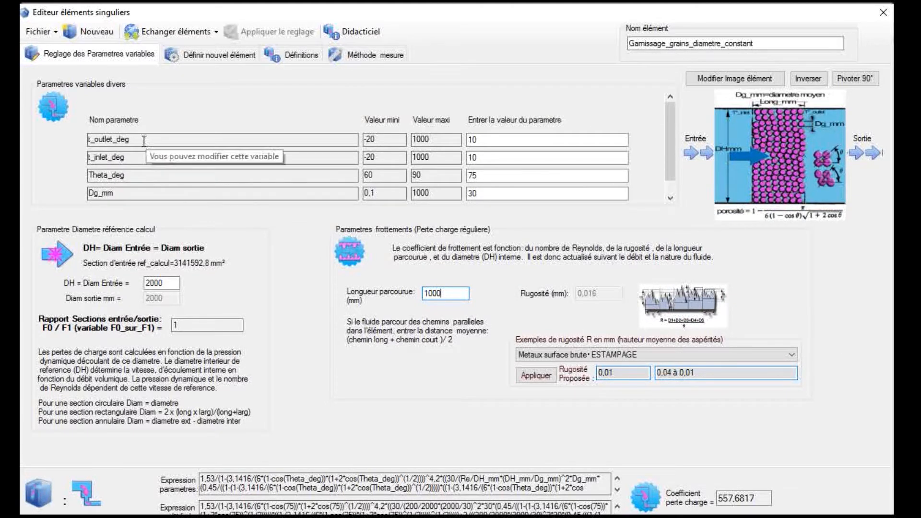
pyautogui.moveTo(140, 139); pyautogui.dragTo(79, 140)
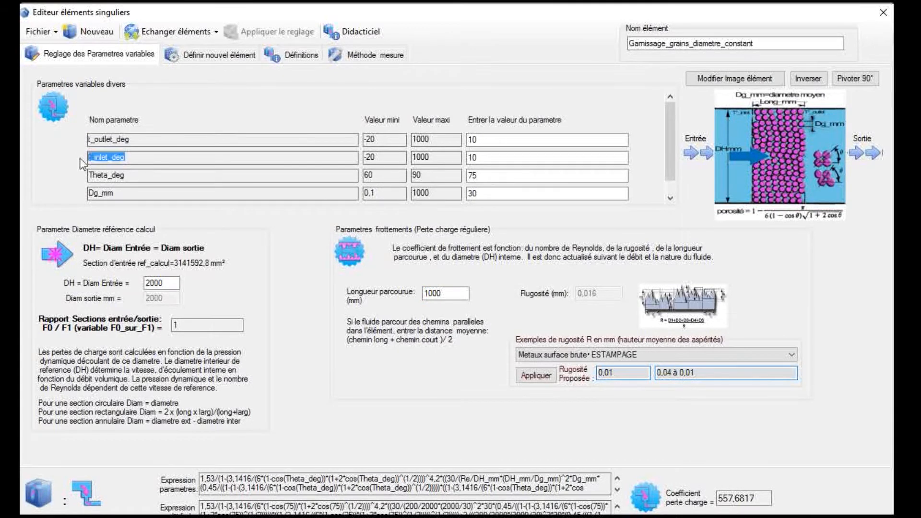
pyautogui.click(134, 140)
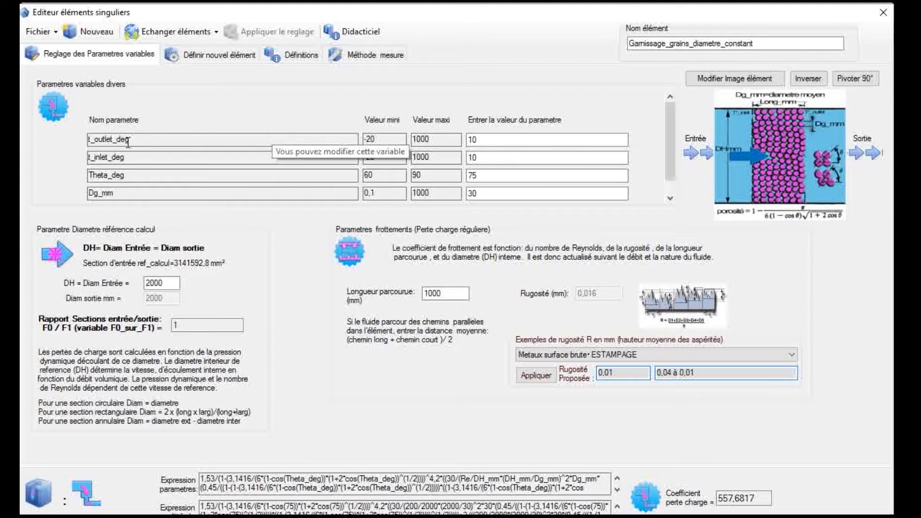
pyautogui.moveTo(480, 140); pyautogui.dragTo(463, 144)
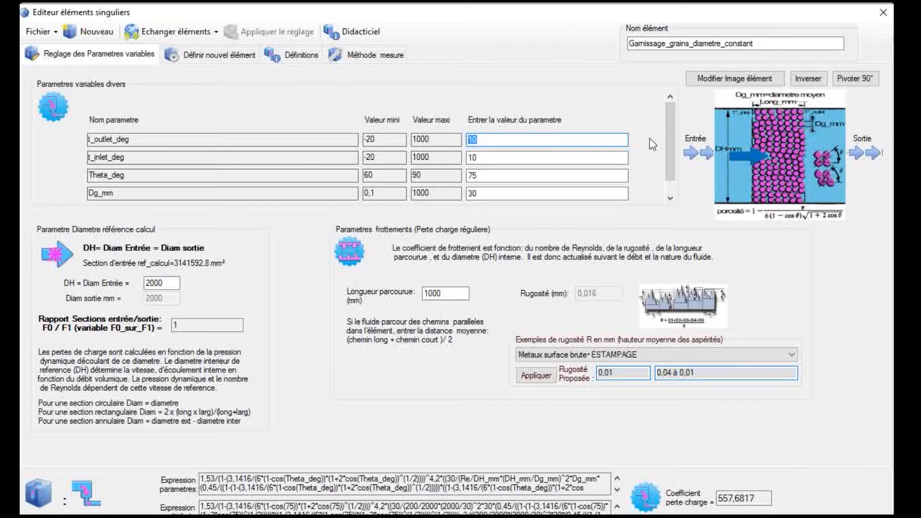
pyautogui.click(480, 158)
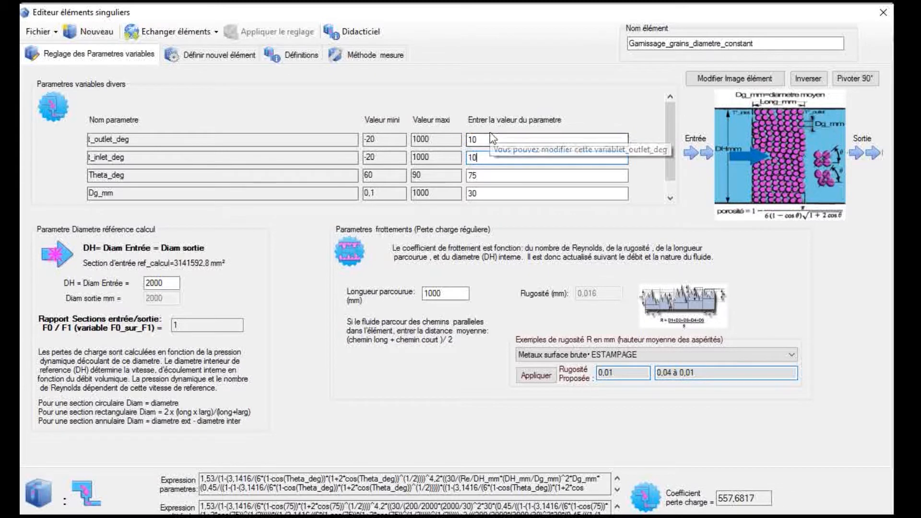
pyautogui.click(489, 140)
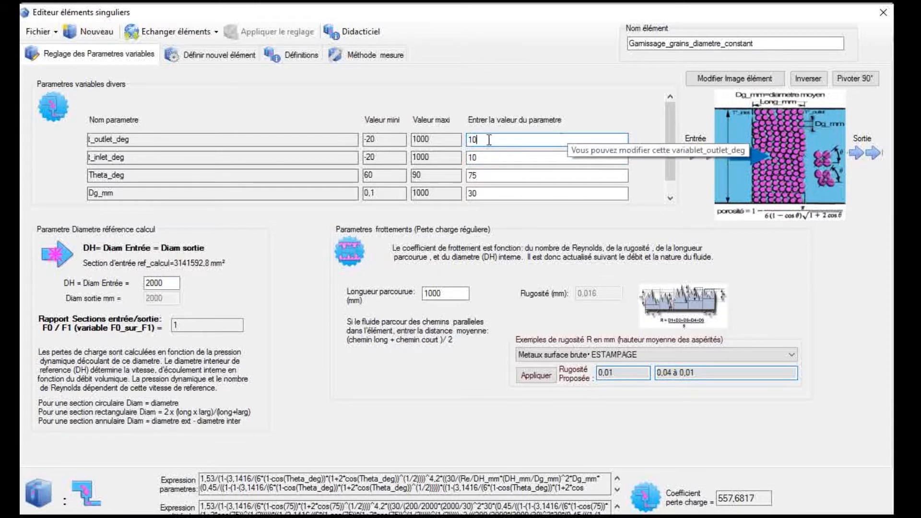
pyautogui.click(489, 155)
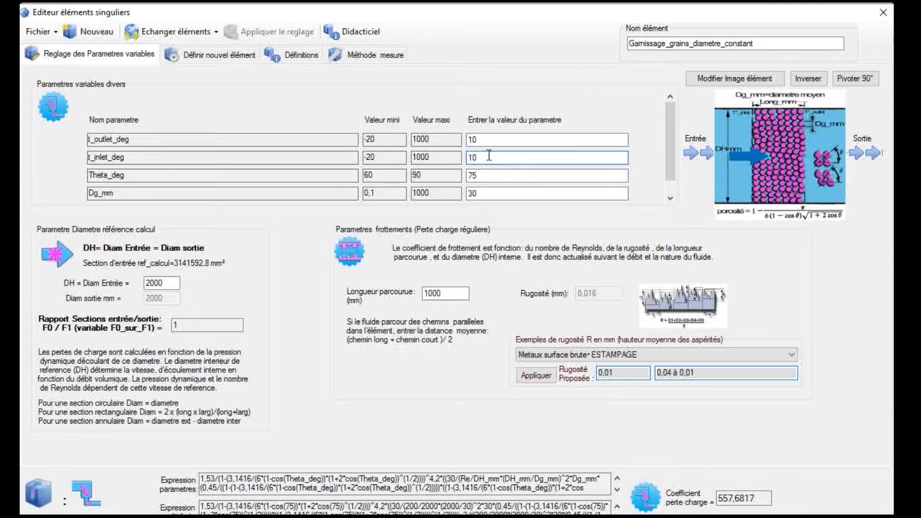
pyautogui.hotkey('shift', 'Tab')
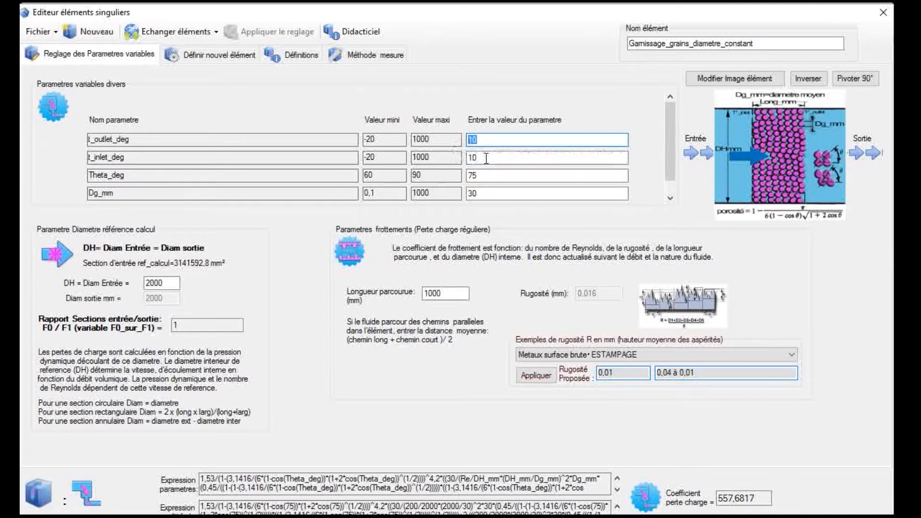
pyautogui.press('Tab')
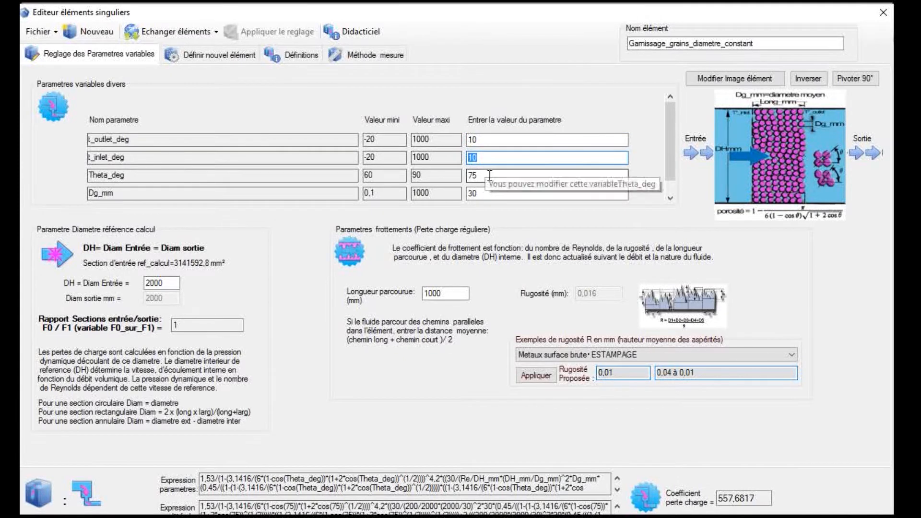
pyautogui.click(490, 175)
pyautogui.click(490, 159)
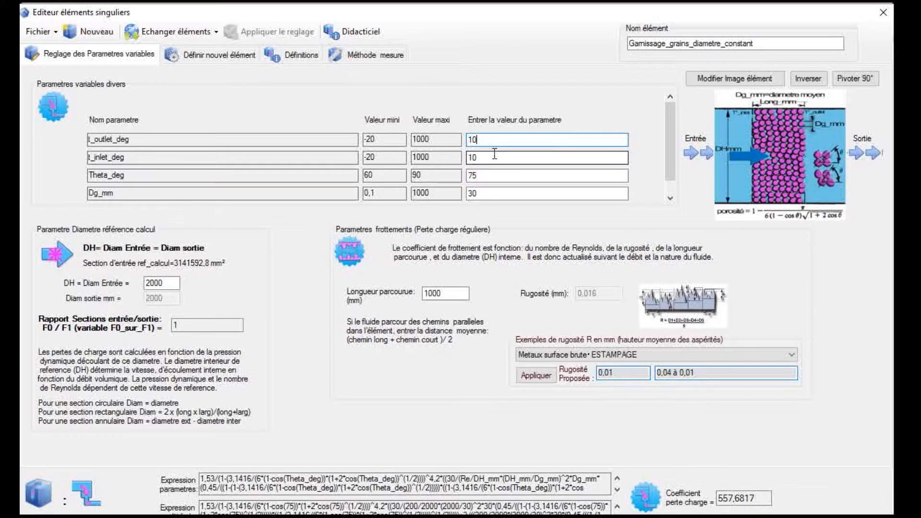
pyautogui.click(494, 154)
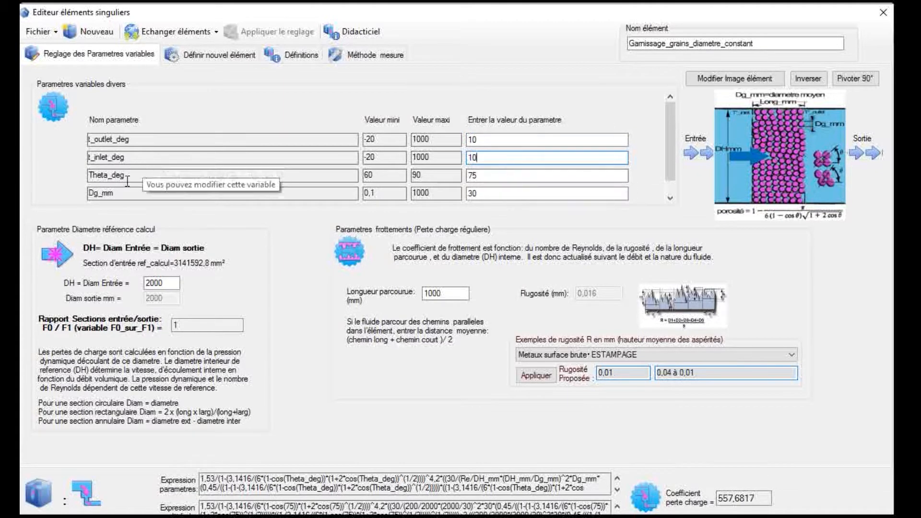
# Set the mean grain diameter parameter Dg_mm to 3.
pyautogui.click(614, 176)
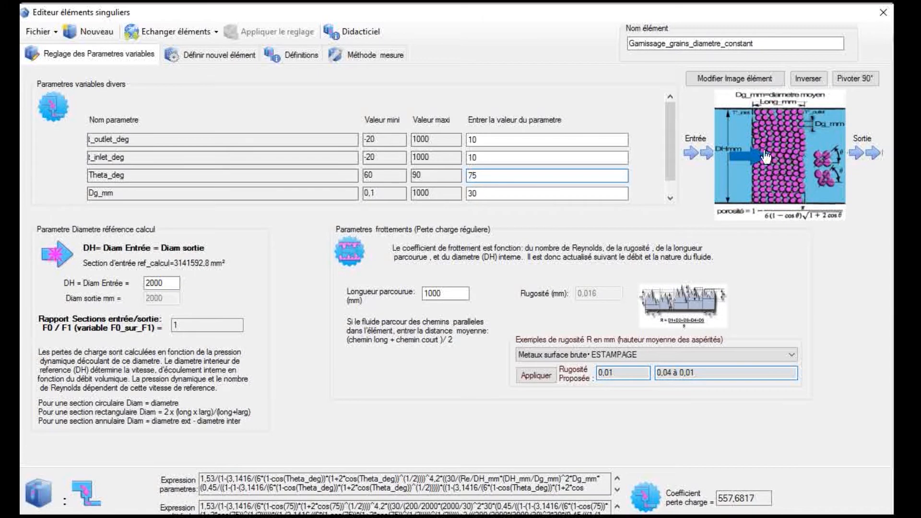
pyautogui.doubleClick(470, 176)
pyautogui.click(136, 192)
pyautogui.doubleClick(126, 194)
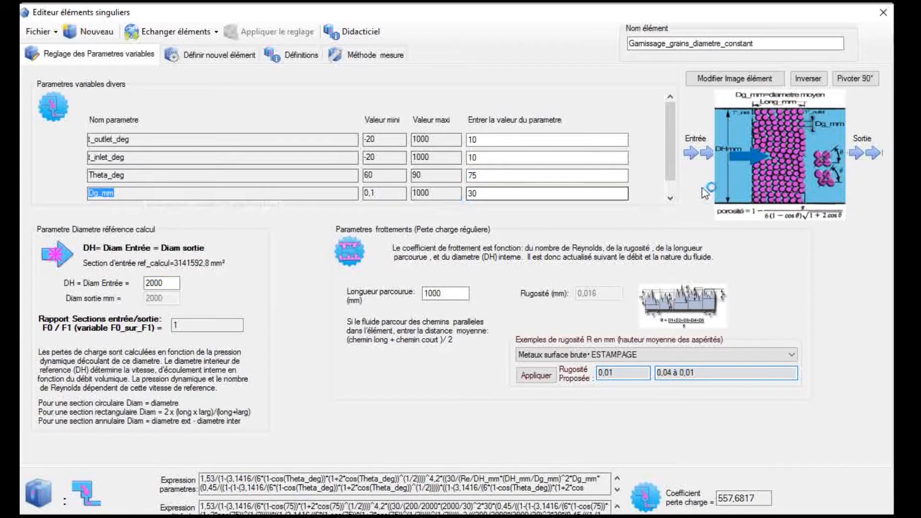
pyautogui.click(528, 193)
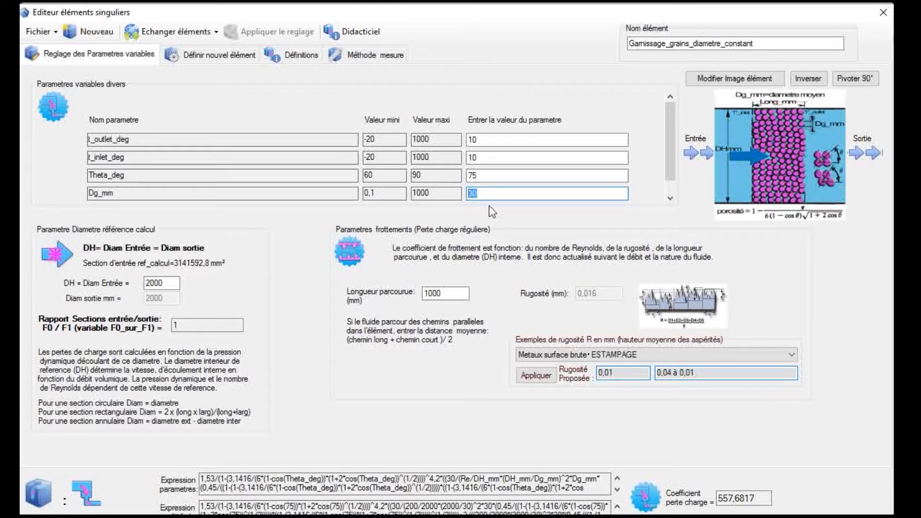
pyautogui.write('3')
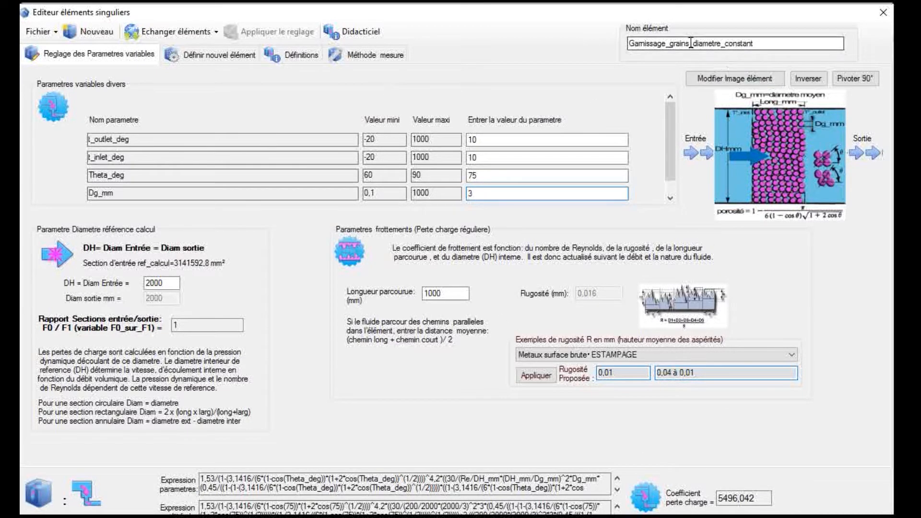
# Rename the element as filtre_sable_2000dg3mm.
pyautogui.doubleClick(739, 44)
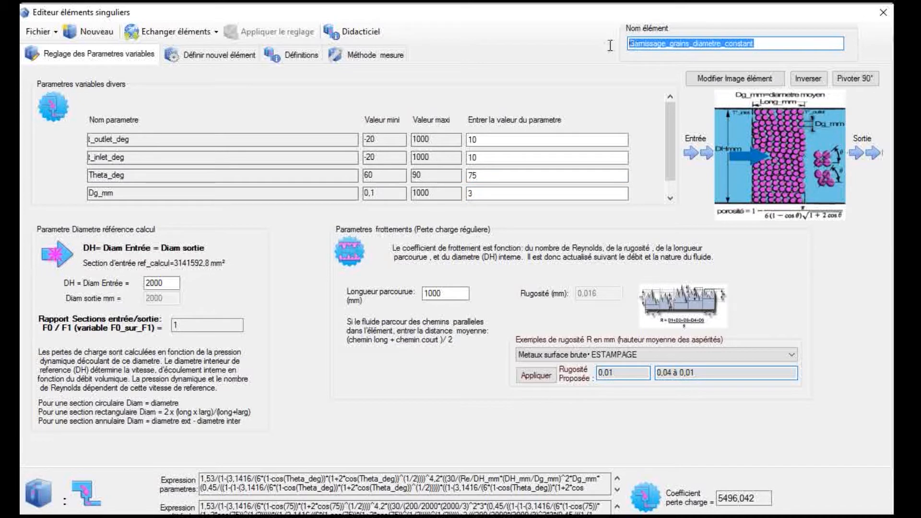
pyautogui.write('filtre_sable_2000dg')
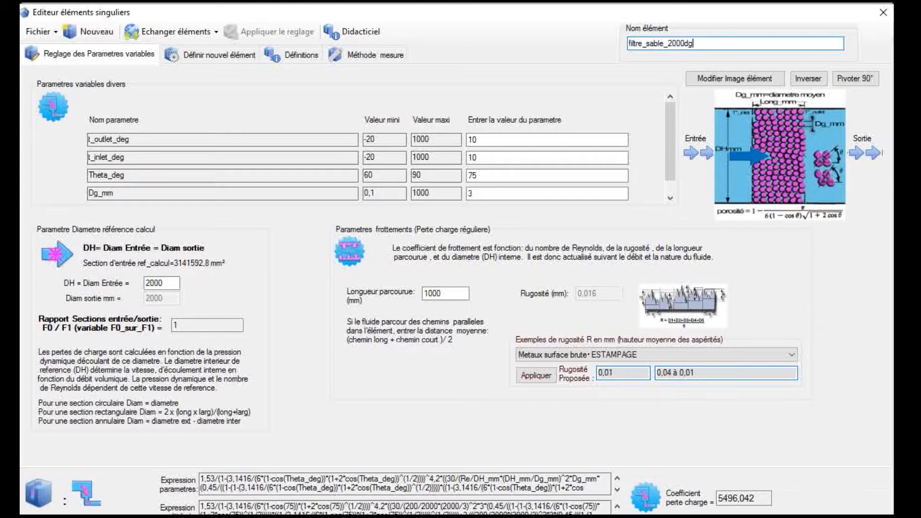
pyautogui.click(486, 194)
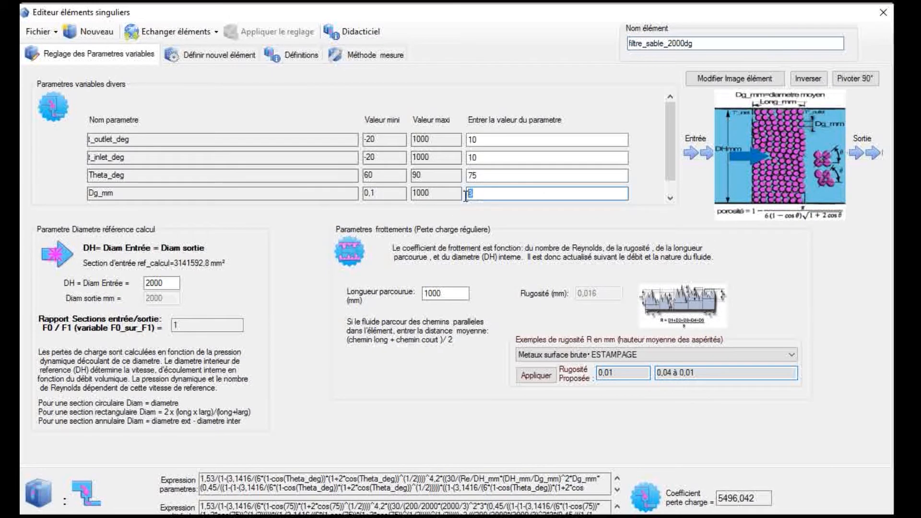
pyautogui.click(703, 44)
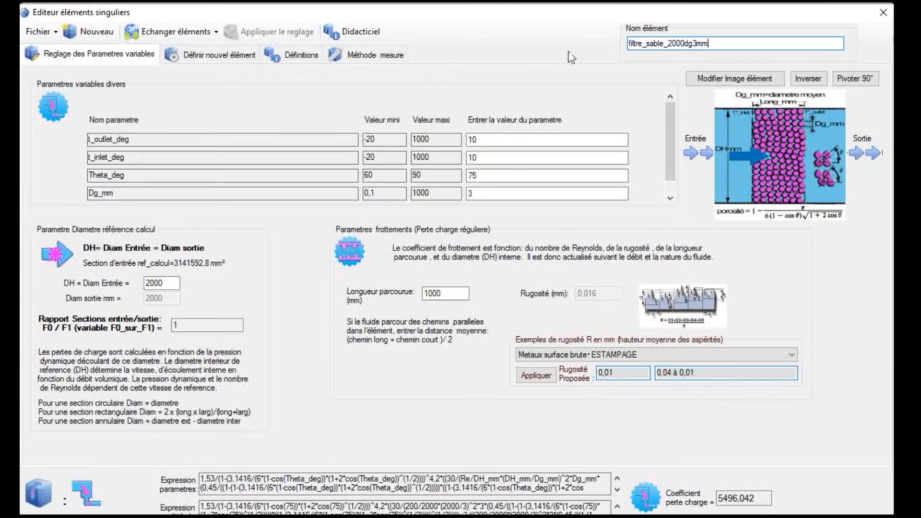
# Save the renamed element to the singular elements library and close the element editor.
pyautogui.click(54, 33)
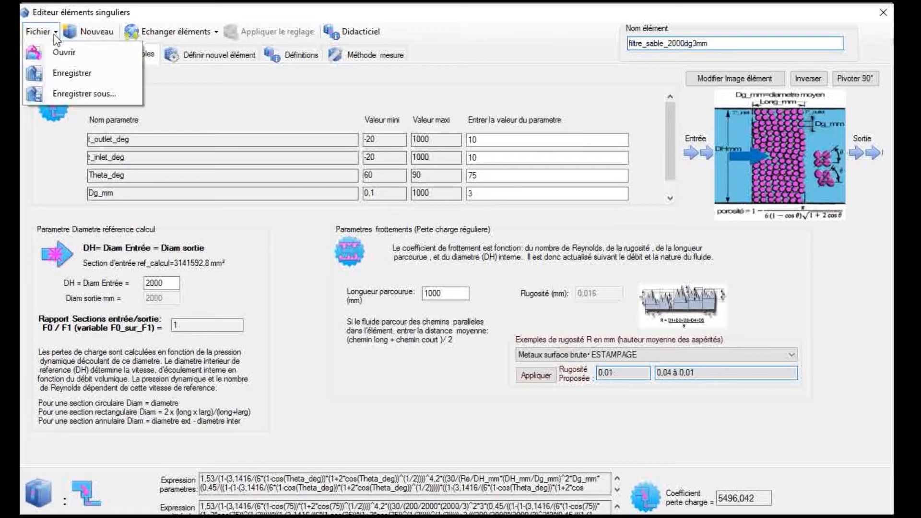
pyautogui.click(70, 74)
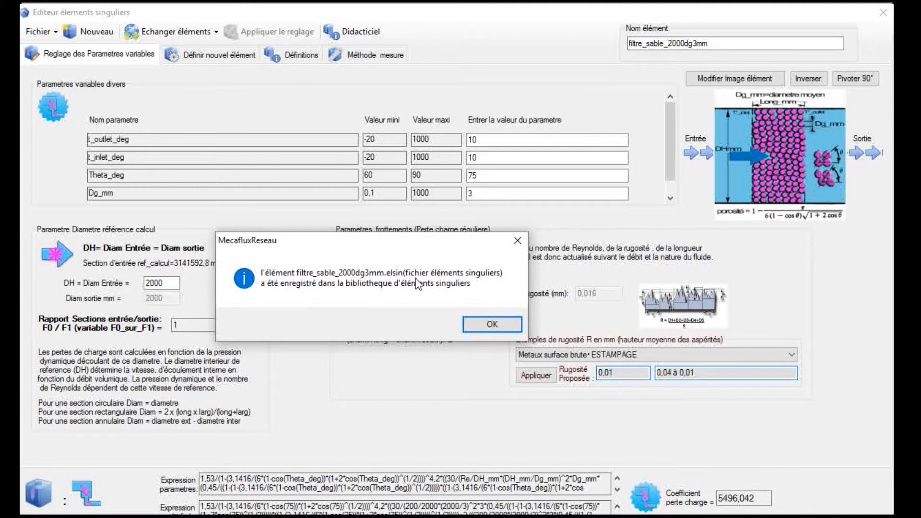
pyautogui.click(492, 324)
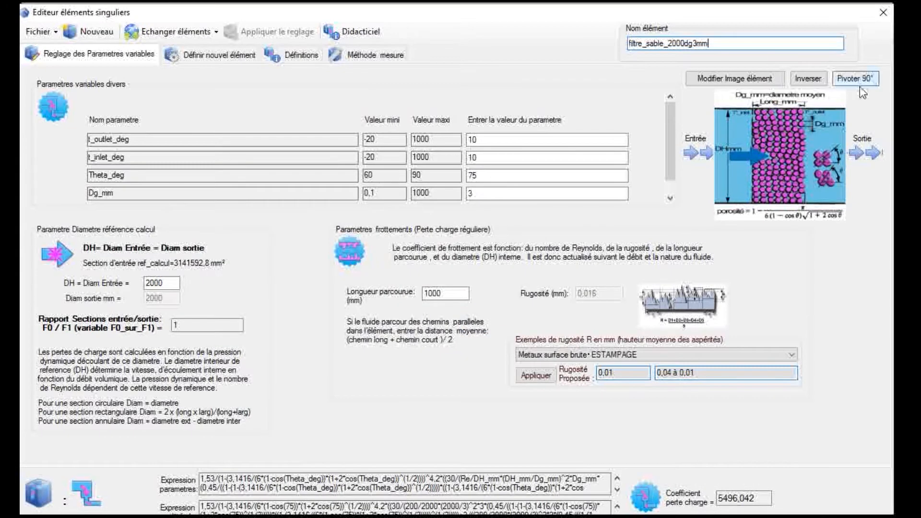
pyautogui.click(882, 17)
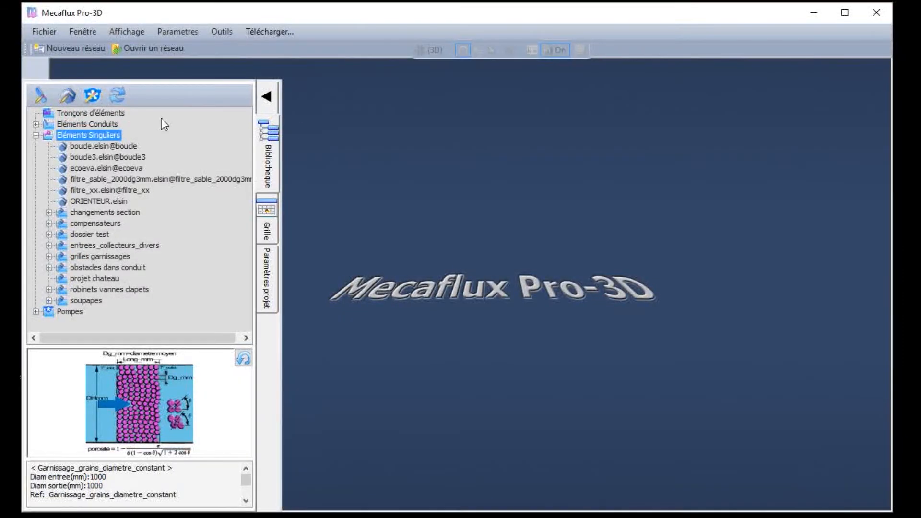
# Narrow the library pane and check the saved filtre_sable_2000dg3mm element's preview and diameters.
pyautogui.moveTo(283, 174); pyautogui.dragTo(214, 180)
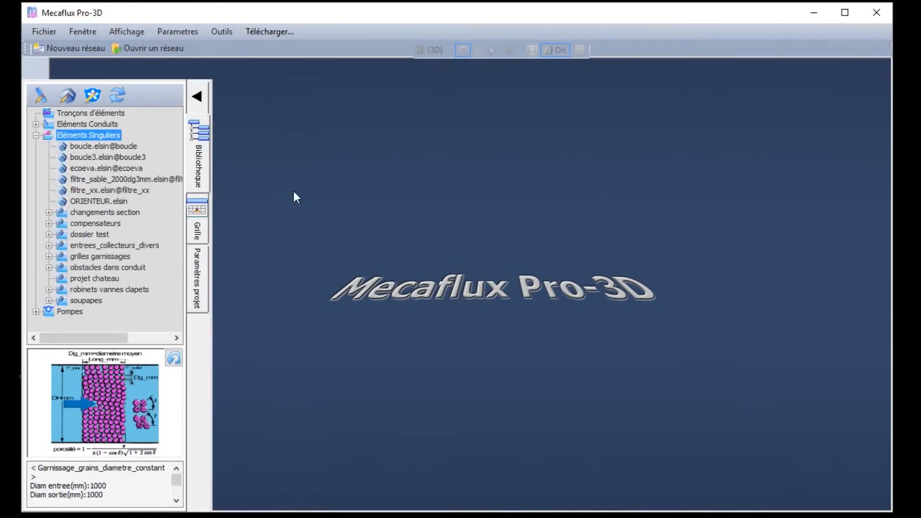
pyautogui.click(115, 177)
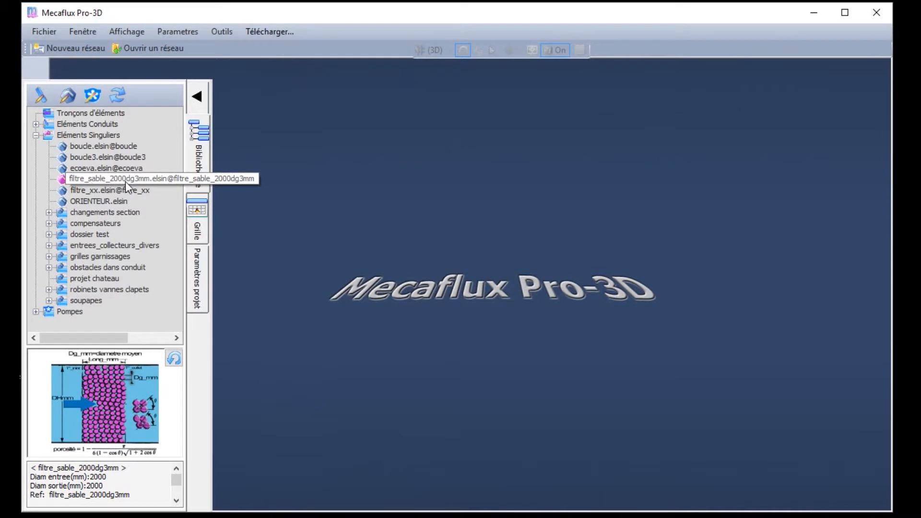
pyautogui.click(83, 136)
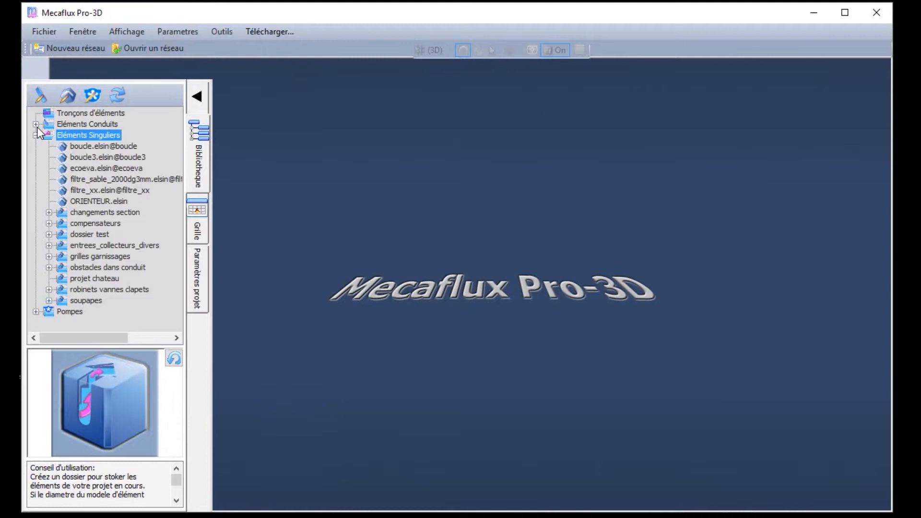
# Try to save a PVC conduit with a 100 mm inner diameter and 0,016 mm roughness to the conduit library.
pyautogui.click(36, 124)
pyautogui.click(102, 124)
pyautogui.click(40, 95)
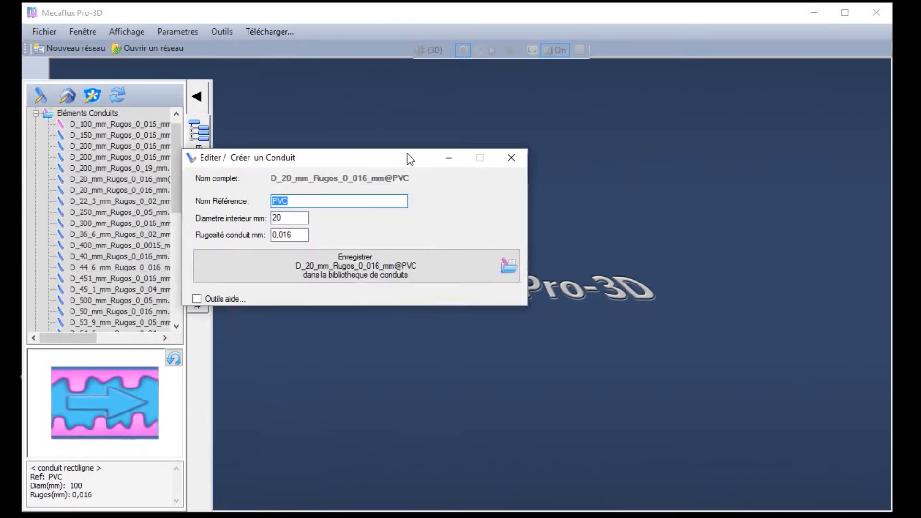
pyautogui.click(371, 200)
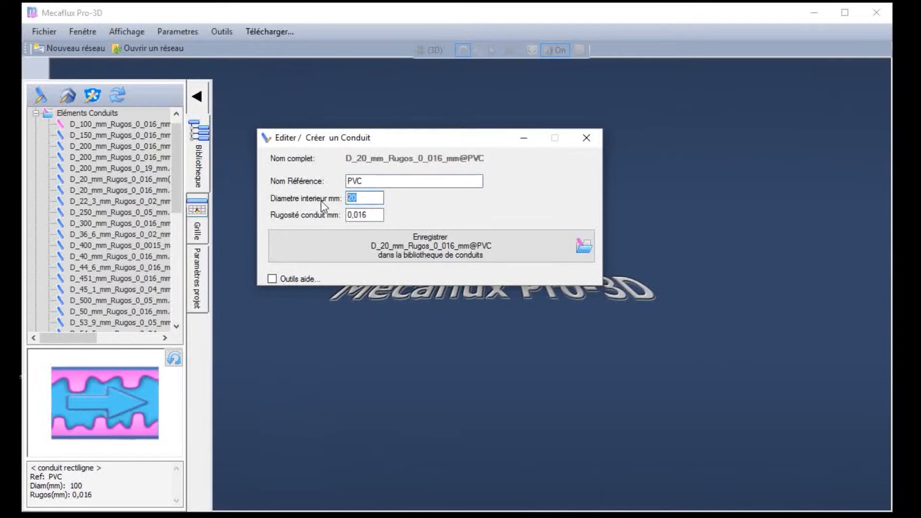
pyautogui.write('1000')
pyautogui.press('BackSpace')
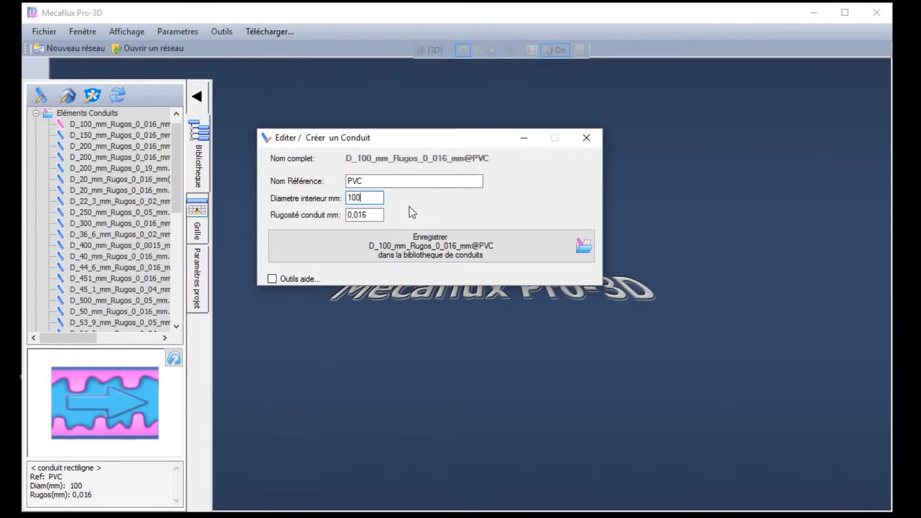
pyautogui.click(421, 250)
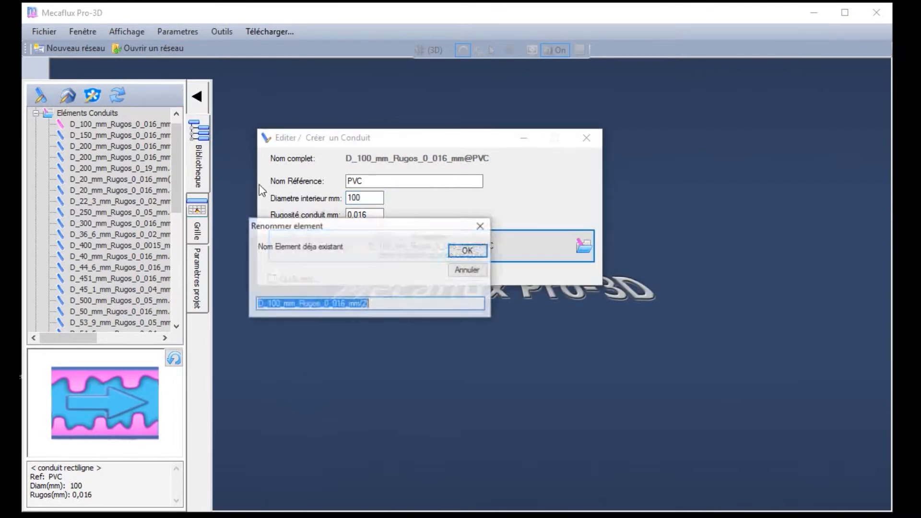
pyautogui.click(468, 270)
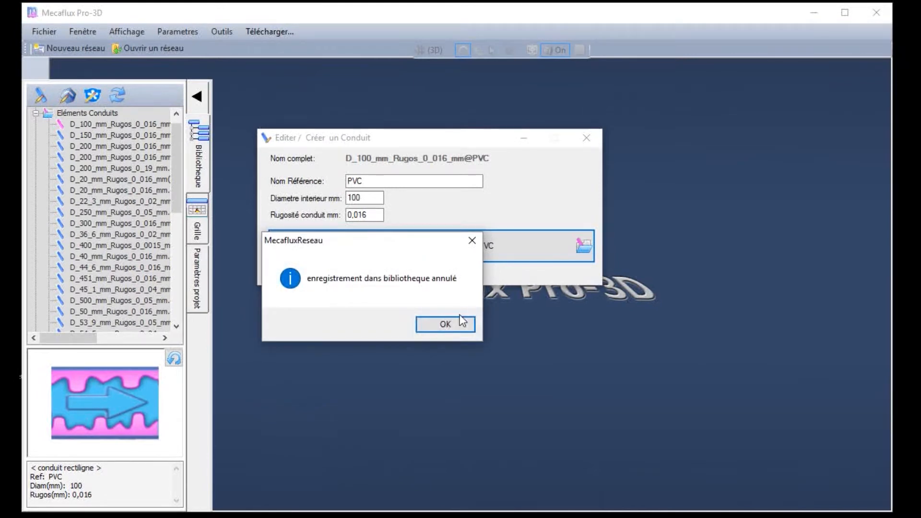
pyautogui.click(445, 324)
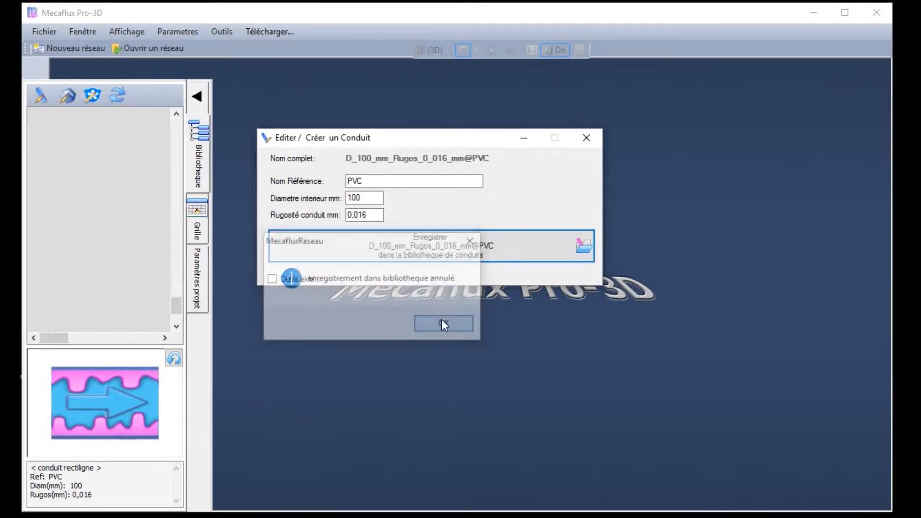
pyautogui.click(586, 138)
# Place the library's 100 mm PVC conduit in a new network as a 1 m pipe ending at X 0, Y 1, Z 0.
pyautogui.moveTo(178, 313); pyautogui.dragTo(181, 120)
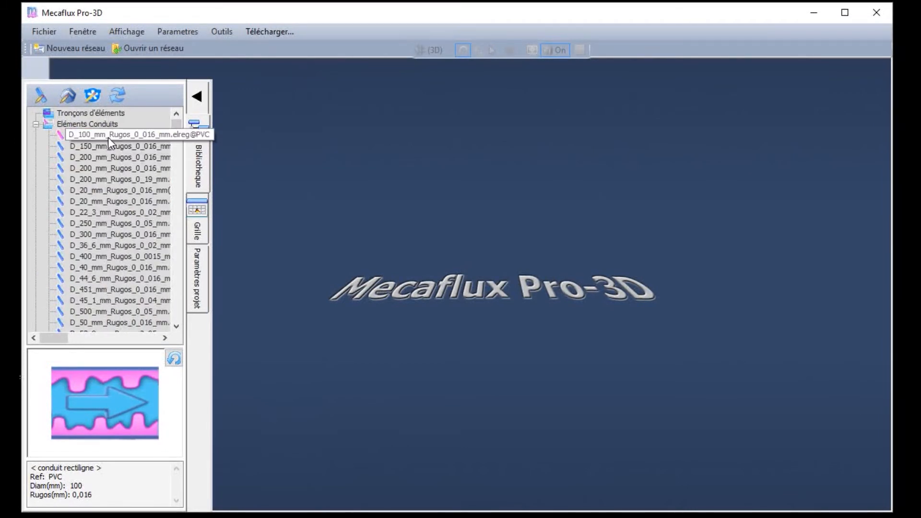
pyautogui.moveTo(103, 136); pyautogui.dragTo(374, 284)
pyautogui.click(570, 334)
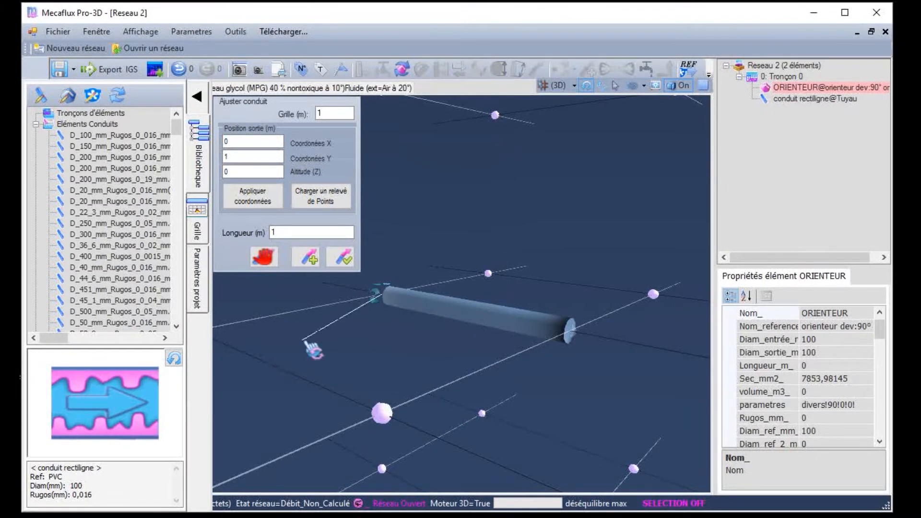
pyautogui.click(343, 260)
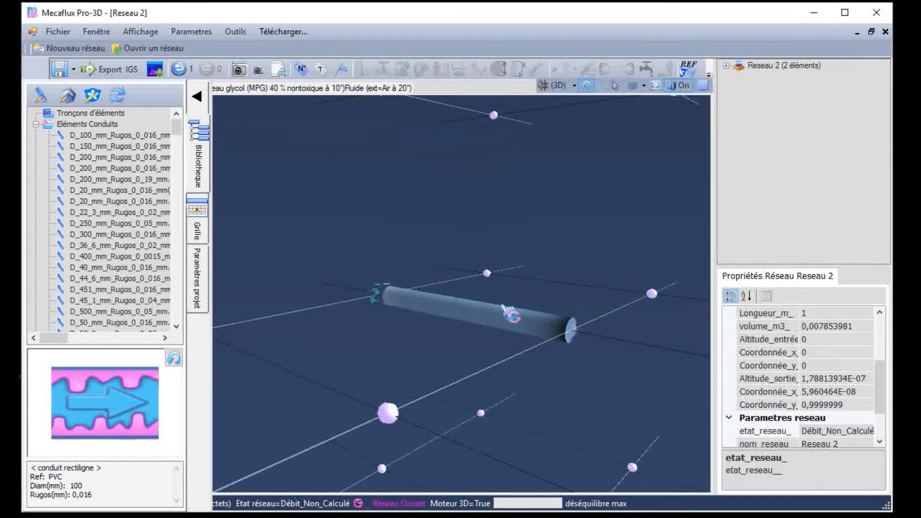
# Select the straight pipe in the 3D network view.
pyautogui.scroll(-2, 496, 316)
pyautogui.click(502, 327)
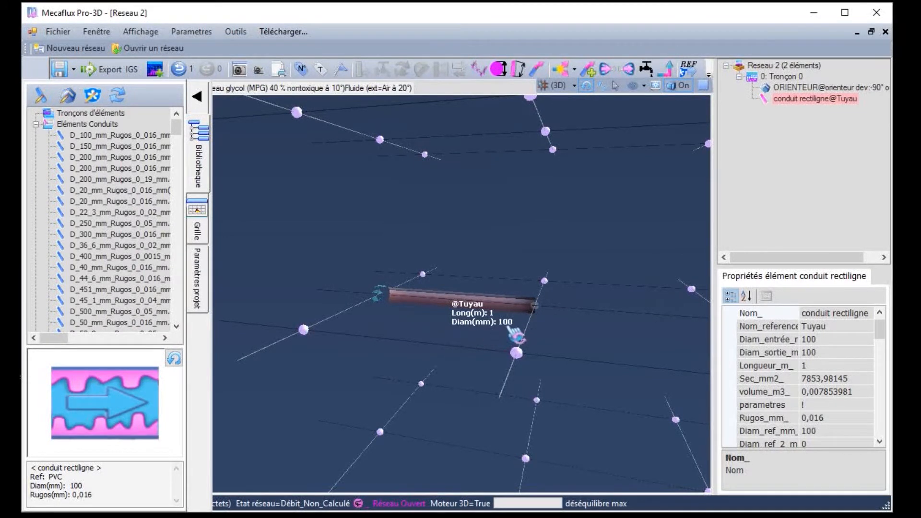
pyautogui.click(533, 340)
pyautogui.click(530, 303)
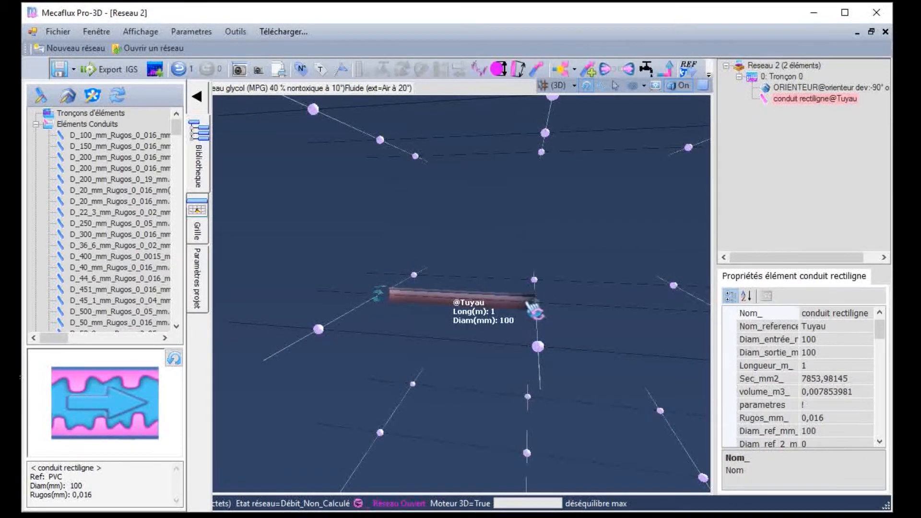
# Collapse the conduit and pump groups and select filtre_sable_2000dg3mm among the library's singular elements.
pyautogui.click(36, 125)
pyautogui.click(50, 212)
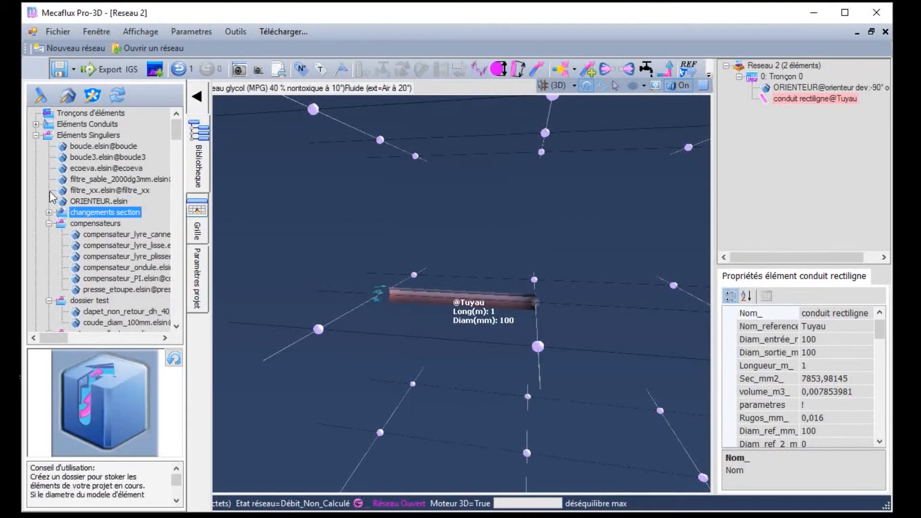
pyautogui.click(36, 136)
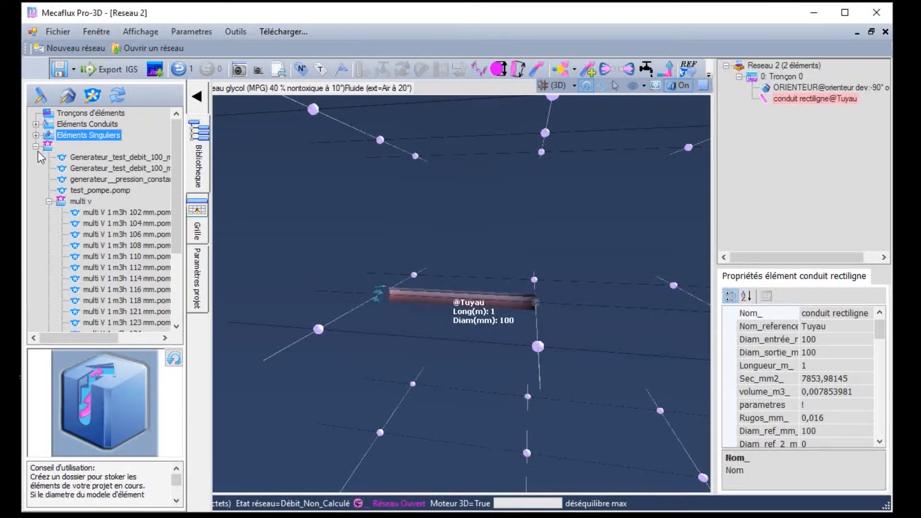
pyautogui.click(37, 147)
pyautogui.click(36, 136)
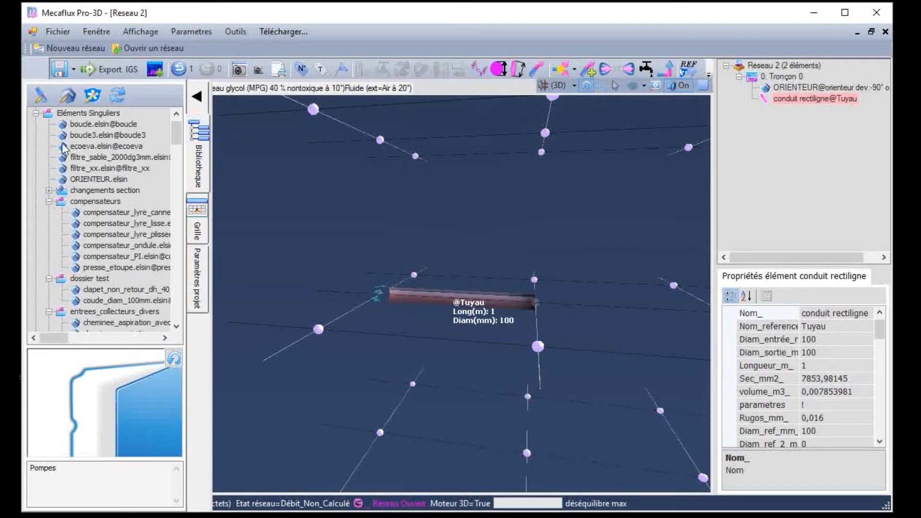
pyautogui.click(111, 159)
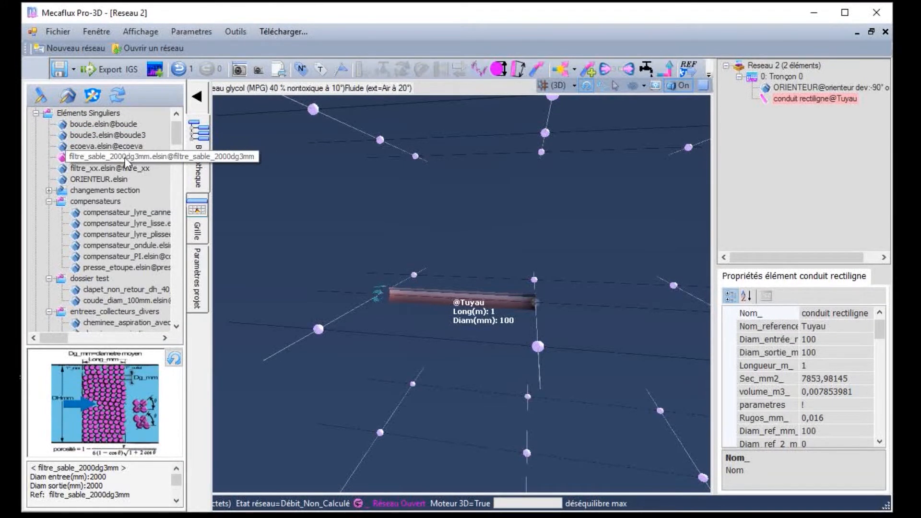
pyautogui.moveTo(126, 166); pyautogui.dragTo(572, 288)
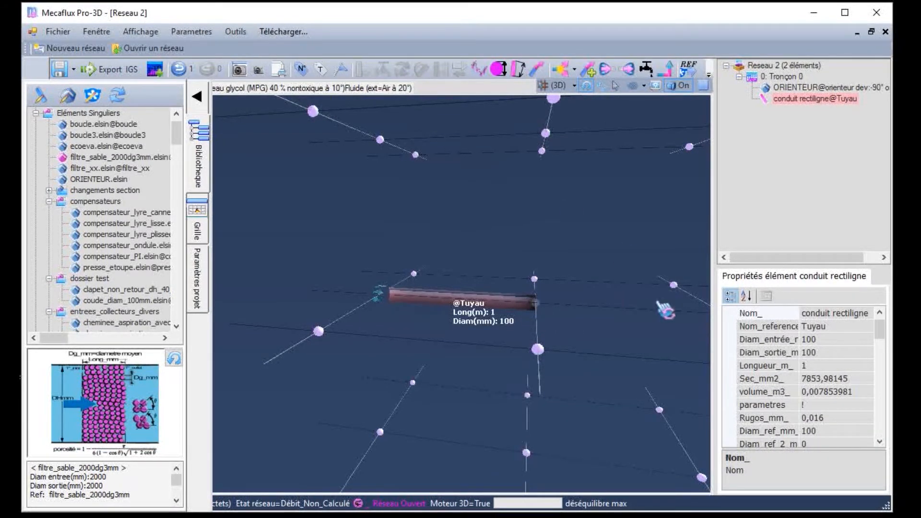
# Insert a sudden enlargement (Brusque) with a 2000 mm outlet diameter after the 100 mm straight pipe.
pyautogui.scroll(-2, 656, 303)
pyautogui.moveTo(474, 301); pyautogui.dragTo(479, 301)
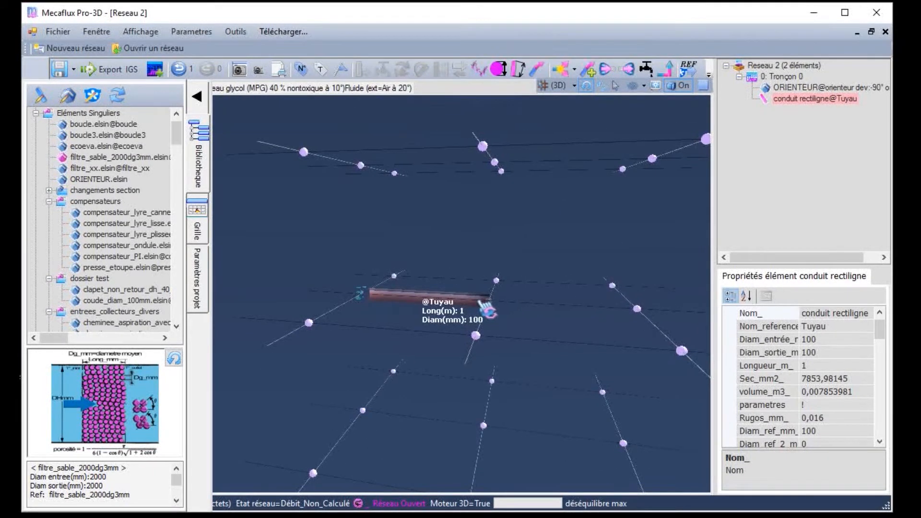
pyautogui.click(202, 101)
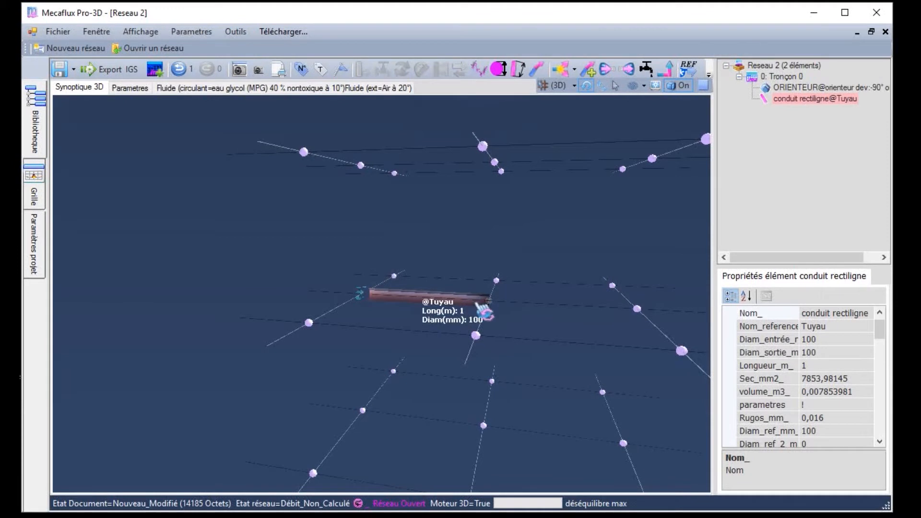
pyautogui.scroll(1, 533, 302)
pyautogui.scroll(1, 533, 303)
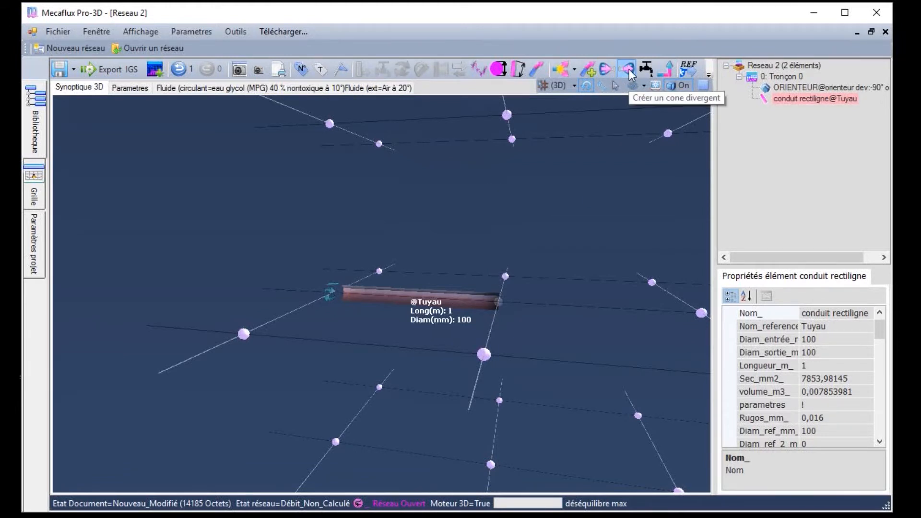
pyautogui.click(629, 69)
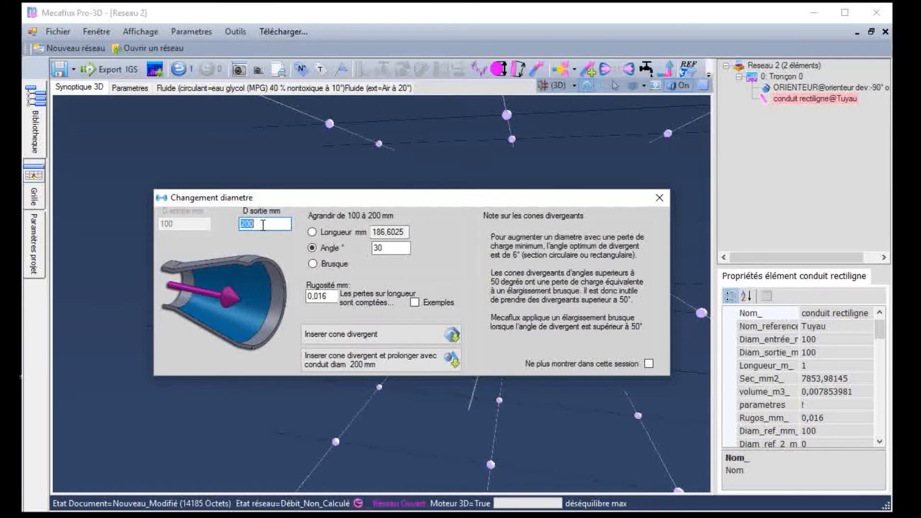
pyautogui.write('20')
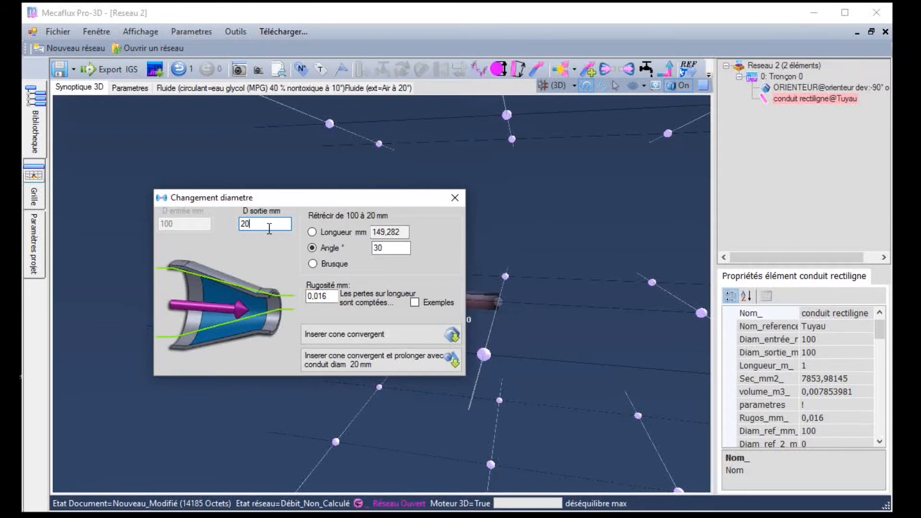
pyautogui.write('00')
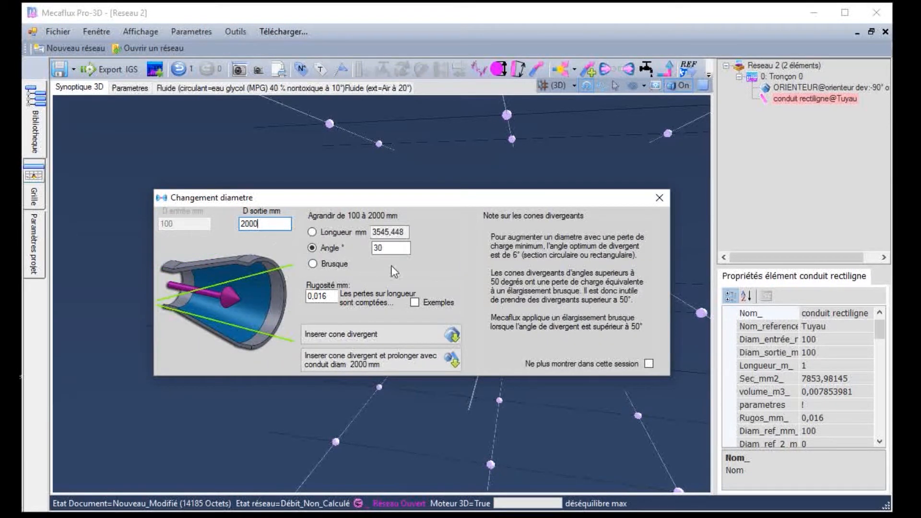
pyautogui.click(335, 264)
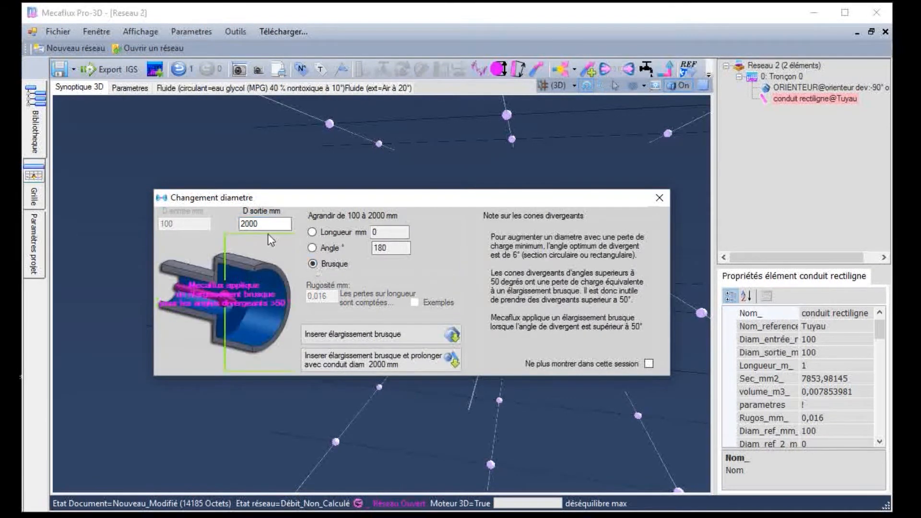
pyautogui.click(382, 335)
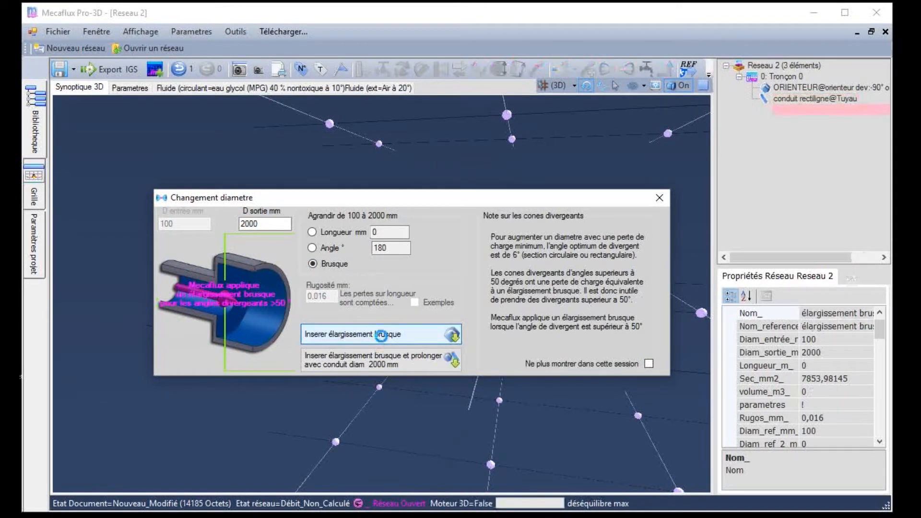
# Set the straight pipe's length to 3 m, keeping it upstream of the sudden enlargement.
pyautogui.moveTo(520, 309); pyautogui.dragTo(316, 317)
pyautogui.scroll(4, 325, 315)
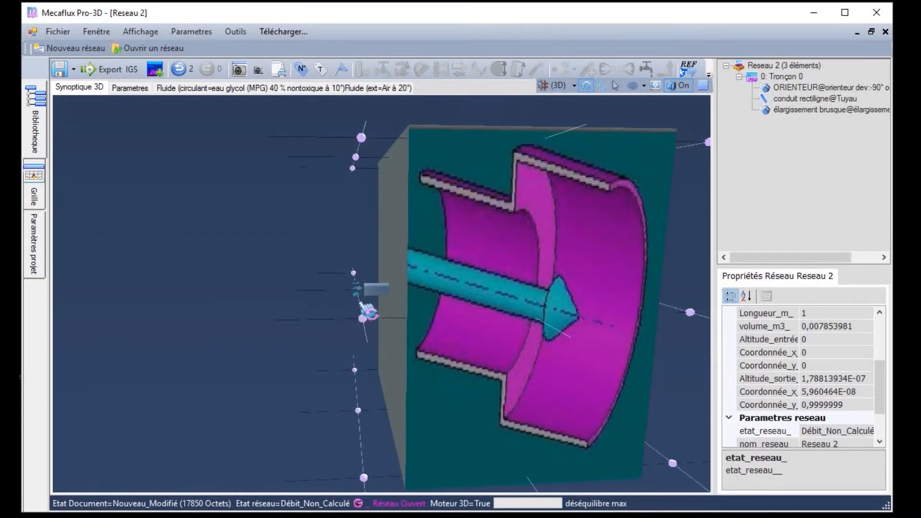
pyautogui.click(376, 291)
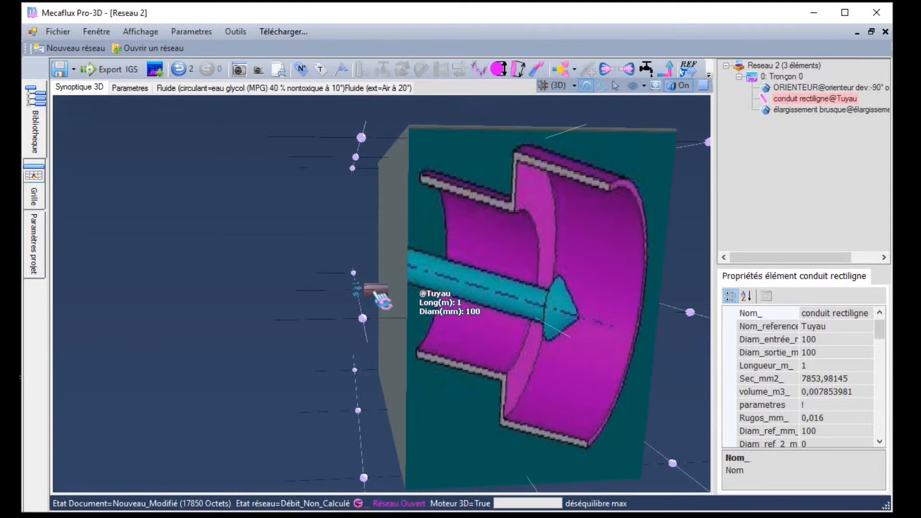
pyautogui.click(498, 69)
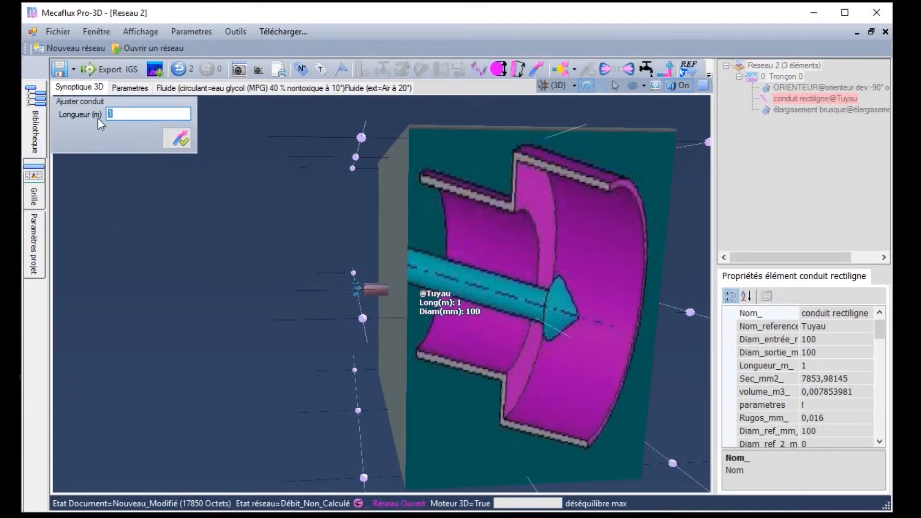
pyautogui.write('3')
pyautogui.press('Return')
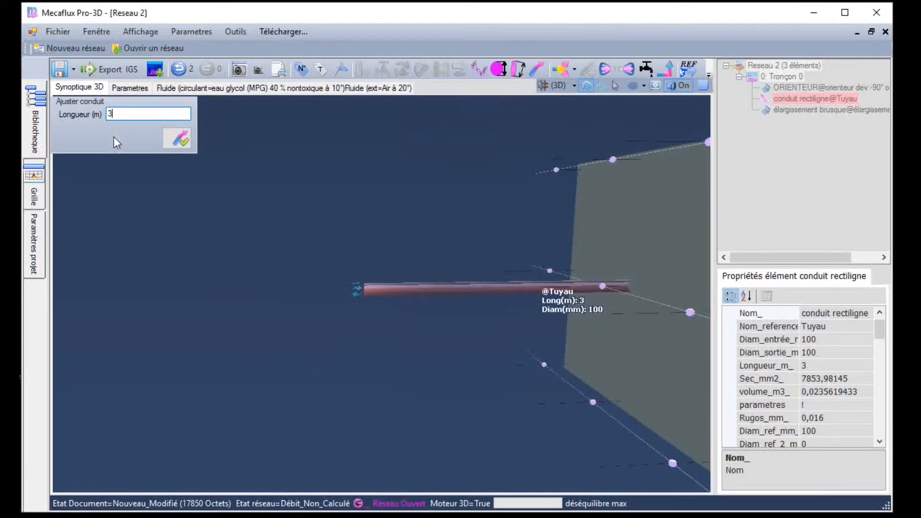
pyautogui.click(171, 143)
# Try to continue the network from the sudden enlargement's outlet with a 3 m long conduit.
pyautogui.moveTo(201, 161); pyautogui.dragTo(620, 274)
pyautogui.moveTo(547, 350)
pyautogui.mouseDown()
pyautogui.moveTo(535, 355)
pyautogui.moveTo(547, 332)
pyautogui.moveTo(501, 332)
pyautogui.moveTo(533, 356)
pyautogui.mouseUp()
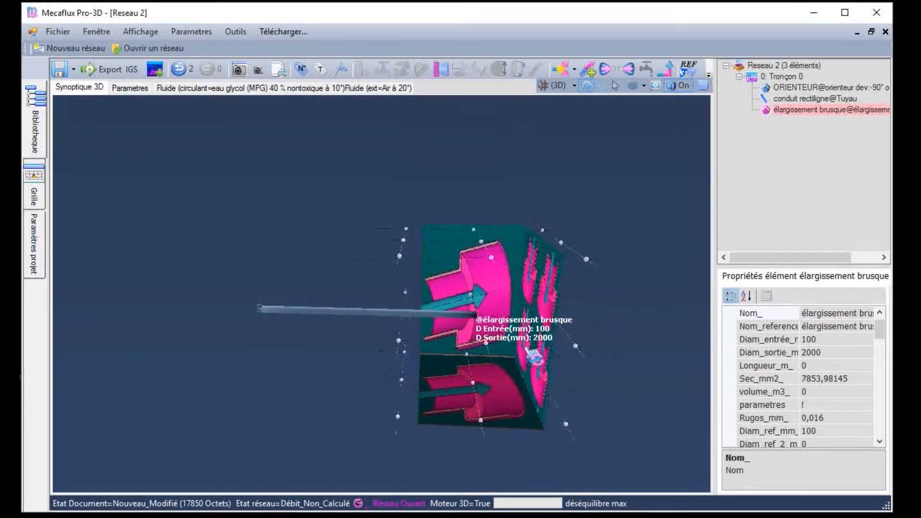
pyautogui.moveTo(660, 312); pyautogui.dragTo(451, 314)
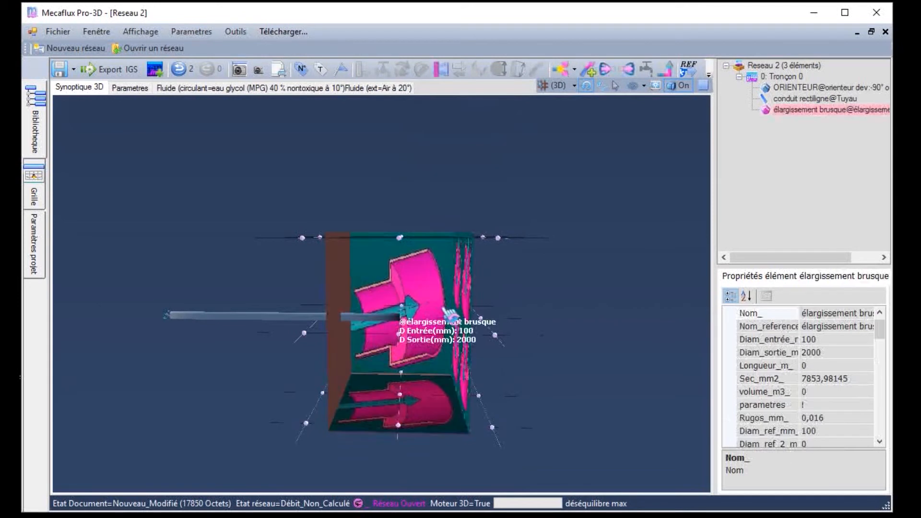
pyautogui.rightClick(449, 276)
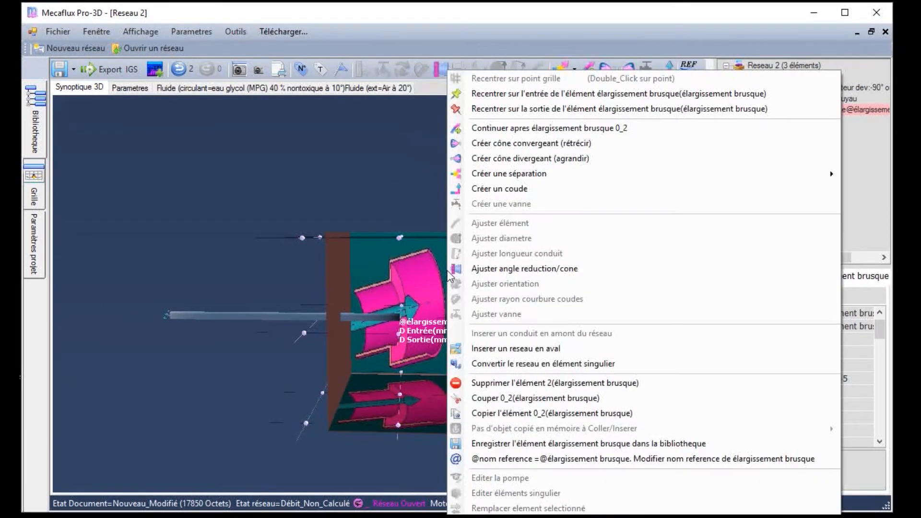
pyautogui.click(394, 167)
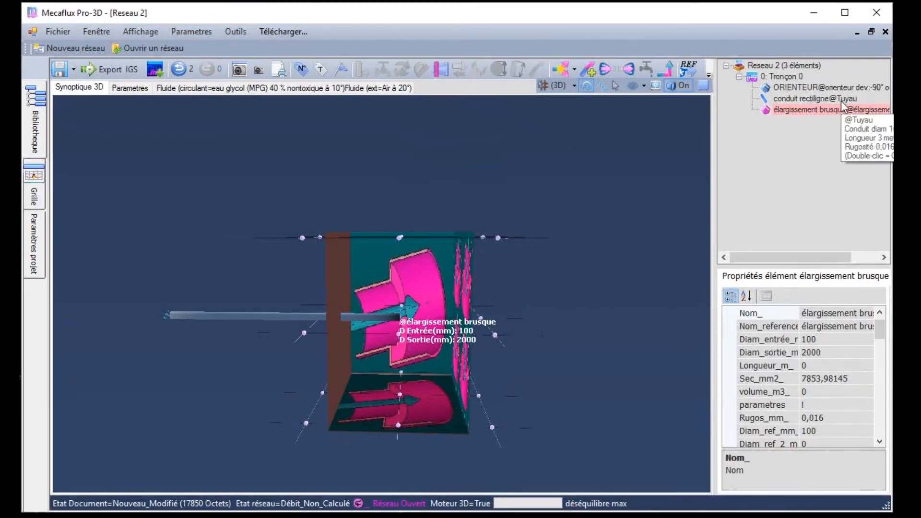
pyautogui.click(590, 71)
pyautogui.scroll(-3, 600, 275)
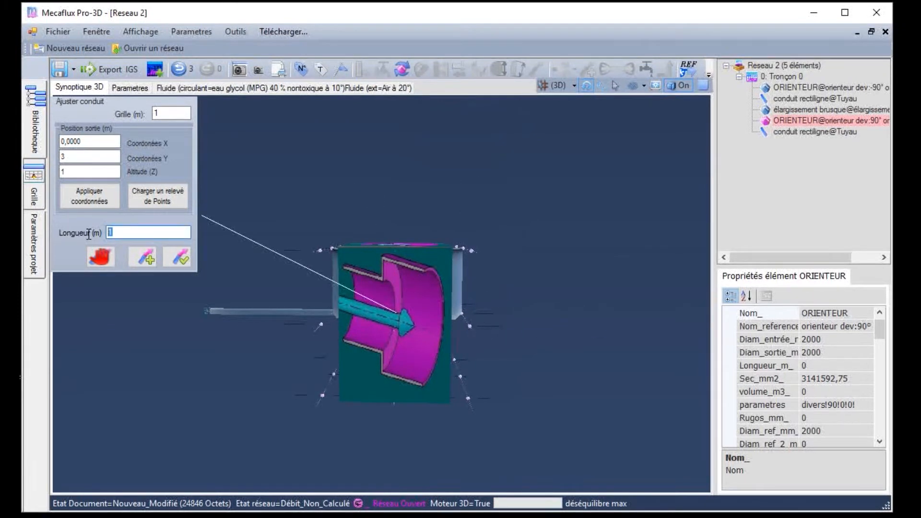
pyautogui.write('3')
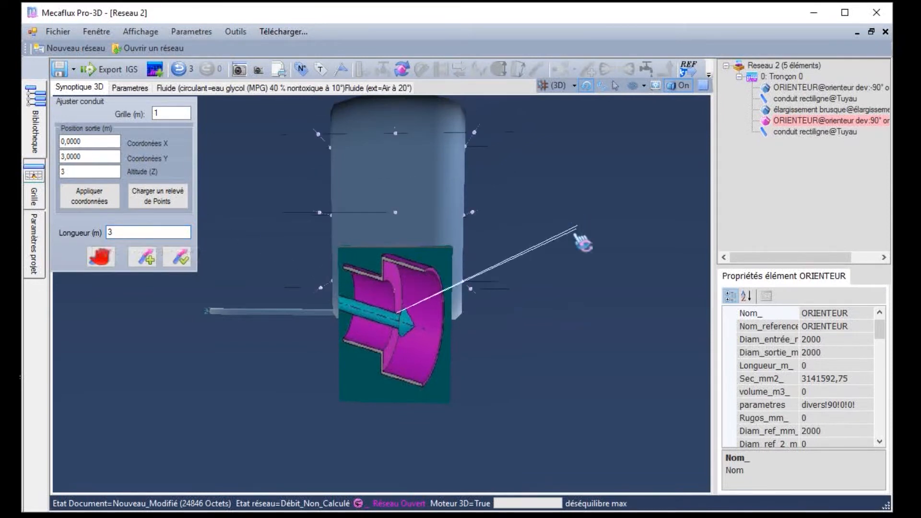
# Try to redirect the 2000 mm conduit towards a point beyond the enlargement, keeping the bend's radius of curvature.
pyautogui.scroll(-1, 554, 293)
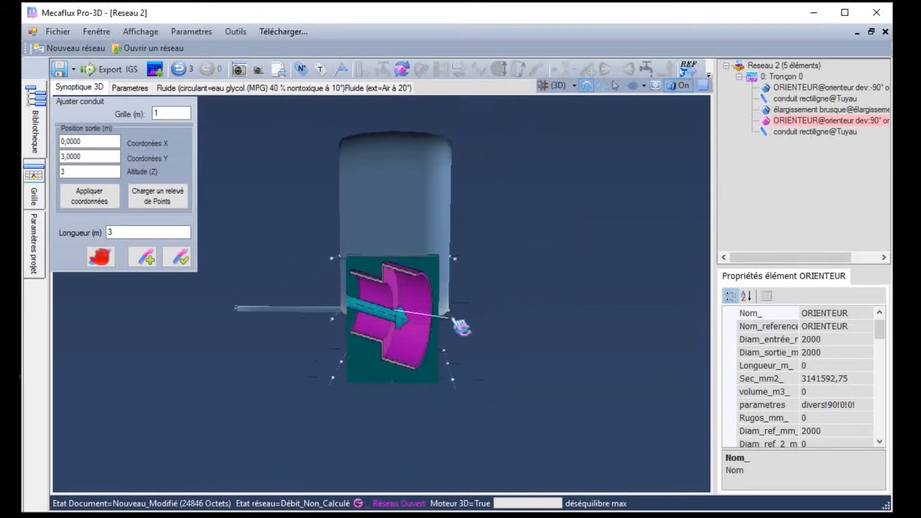
pyautogui.moveTo(483, 314); pyautogui.dragTo(475, 323)
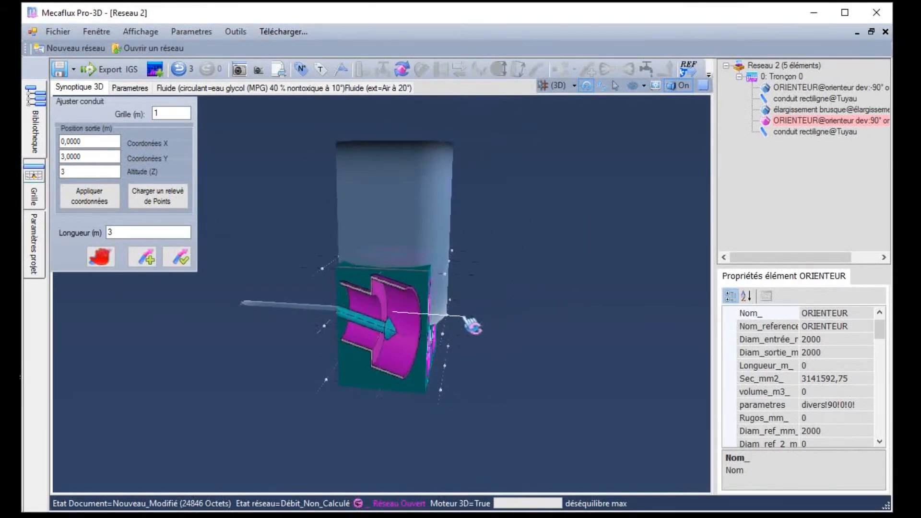
pyautogui.scroll(4, 456, 325)
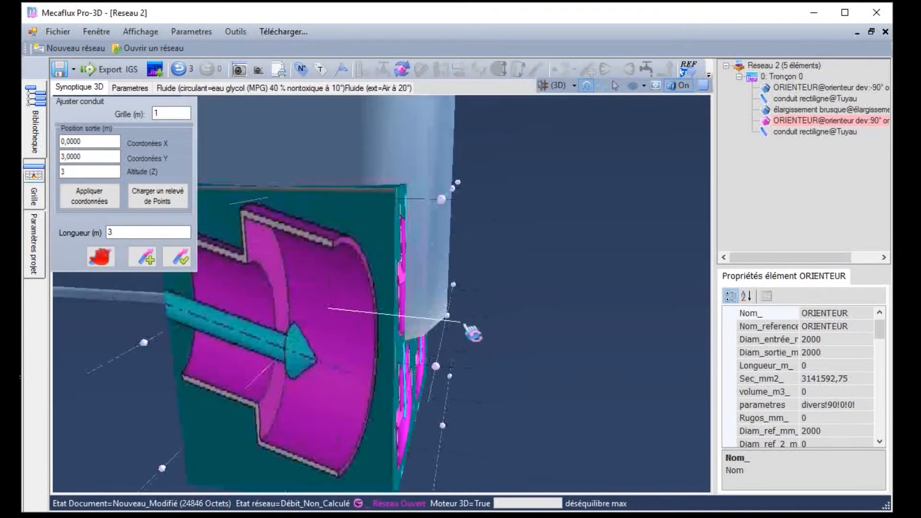
pyautogui.moveTo(466, 327); pyautogui.dragTo(520, 311)
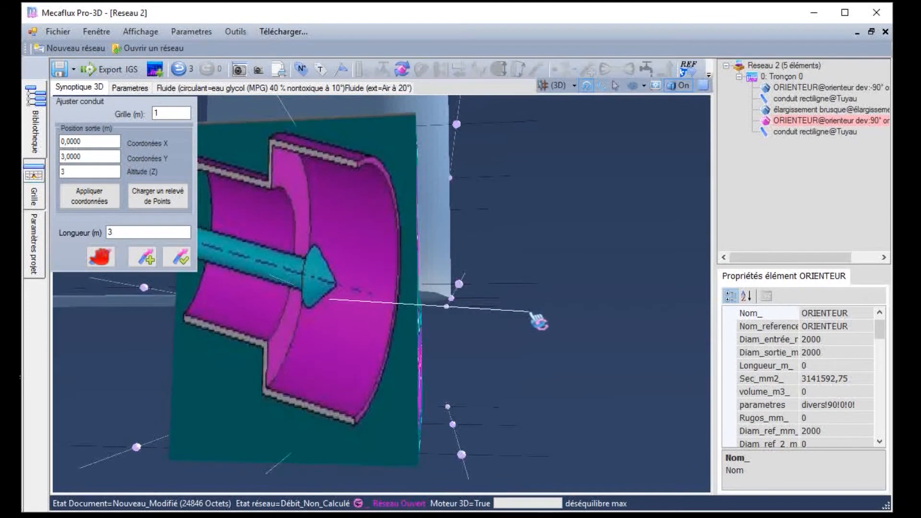
pyautogui.scroll(-3, 585, 258)
pyautogui.scroll(-1, 589, 263)
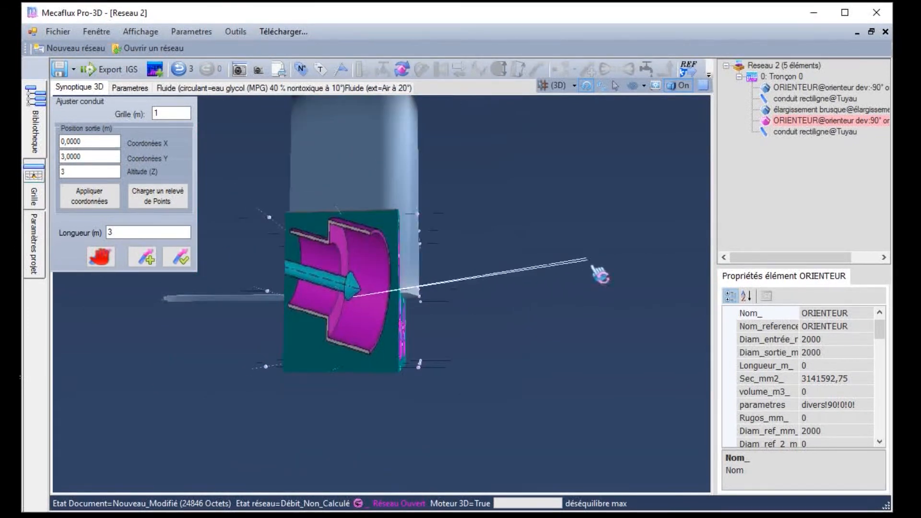
pyautogui.click(570, 263)
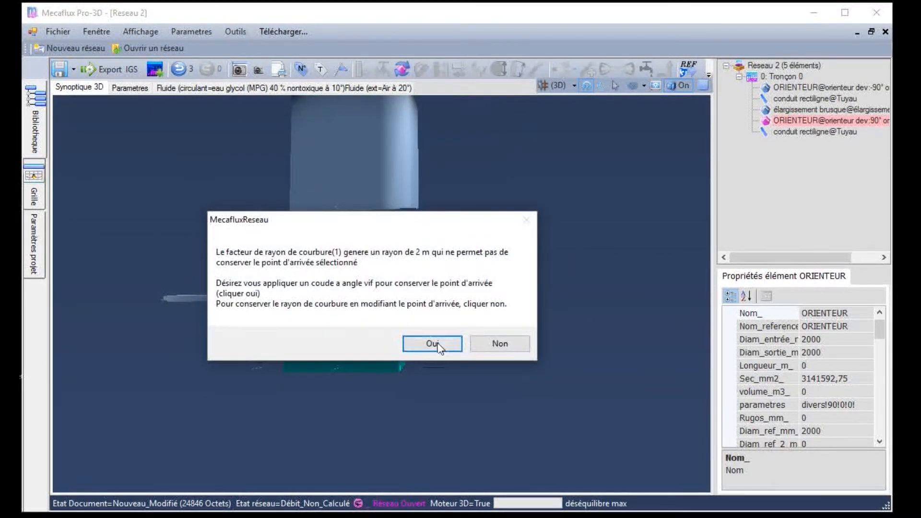
pyautogui.click(498, 343)
# Increase the 3D grid spacing to 5 m.
pyautogui.moveTo(41, 196)
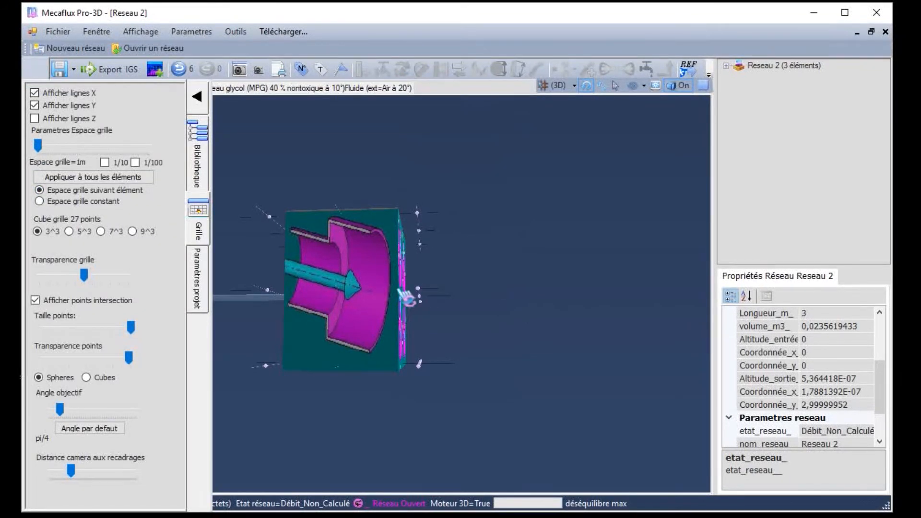
pyautogui.moveTo(485, 333); pyautogui.dragTo(503, 367)
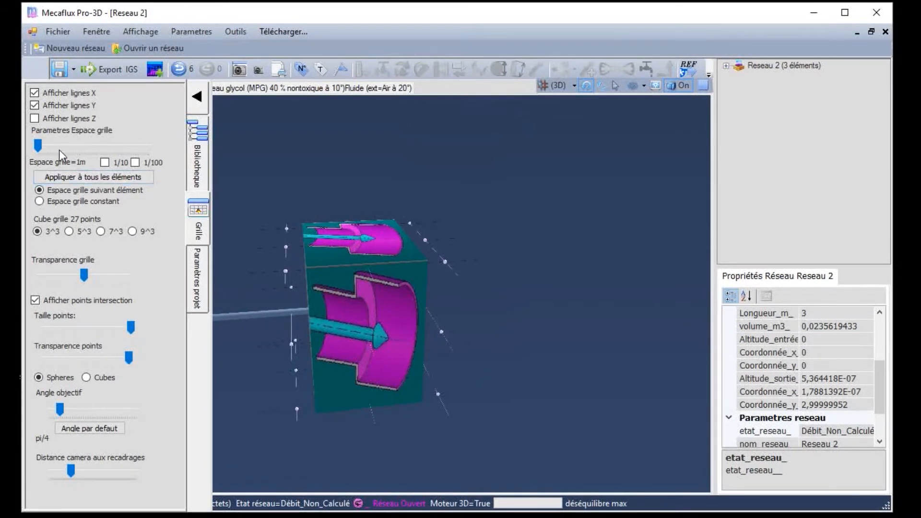
pyautogui.moveTo(490, 263); pyautogui.dragTo(478, 278)
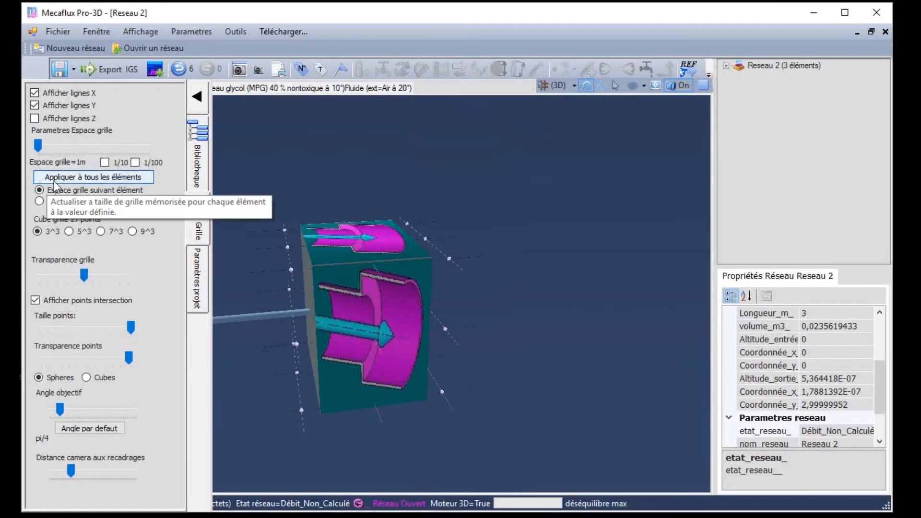
pyautogui.click(54, 144)
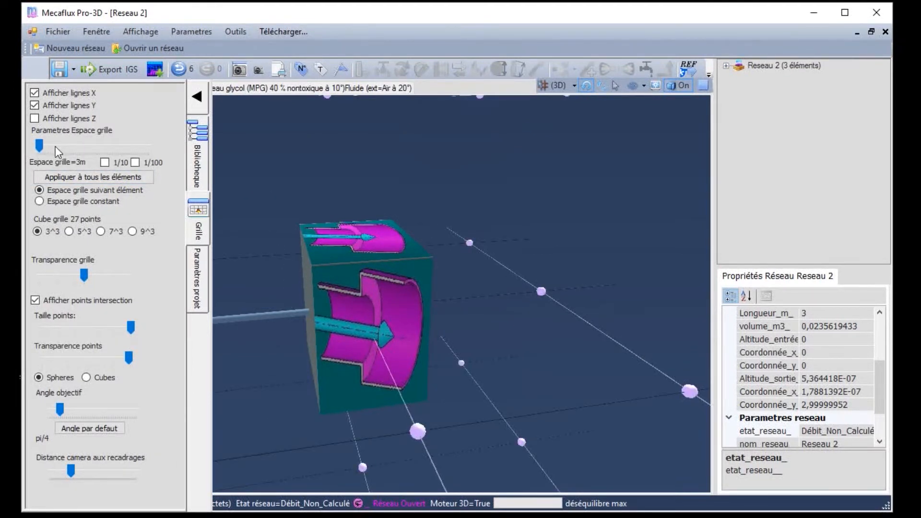
pyautogui.moveTo(42, 144); pyautogui.dragTo(43, 146)
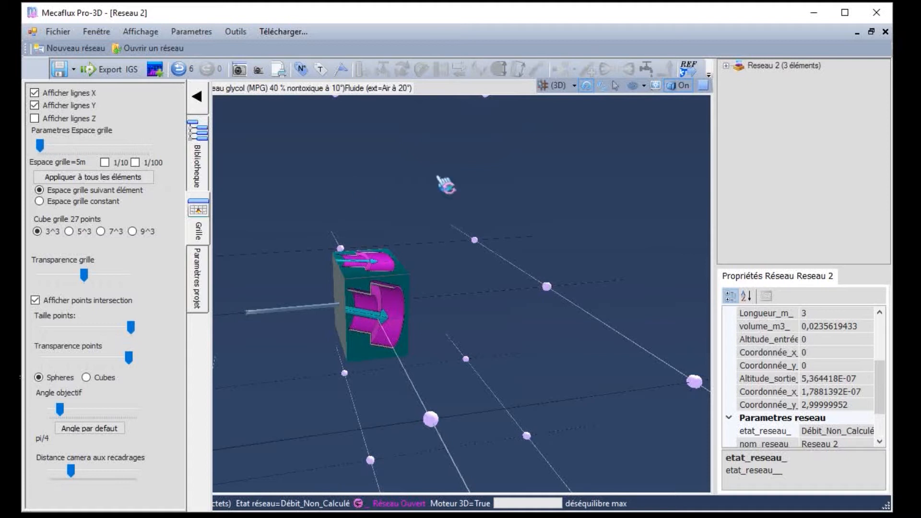
pyautogui.moveTo(503, 302); pyautogui.dragTo(236, 146)
pyautogui.click(198, 96)
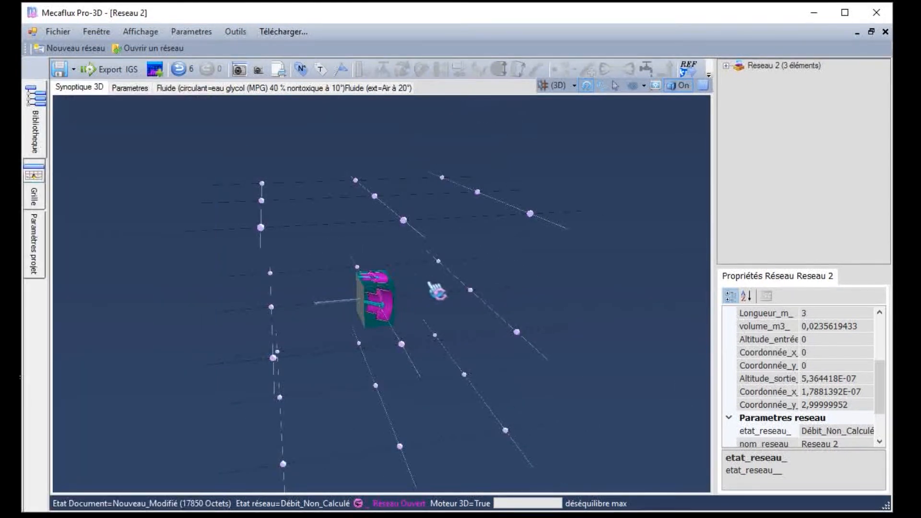
# Select the sudden enlargement and switch the grid from per-element to constant spacing.
pyautogui.scroll(5, 434, 294)
pyautogui.click(379, 328)
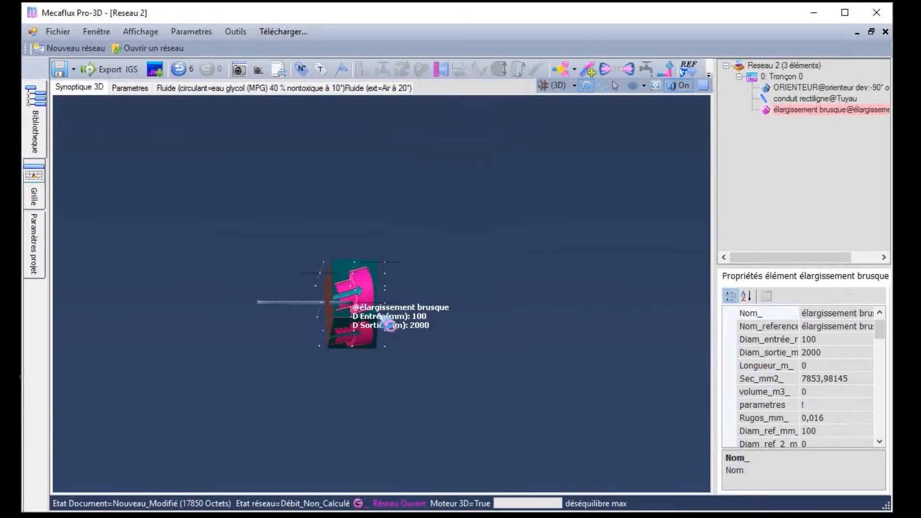
pyautogui.moveTo(390, 325); pyautogui.dragTo(396, 300)
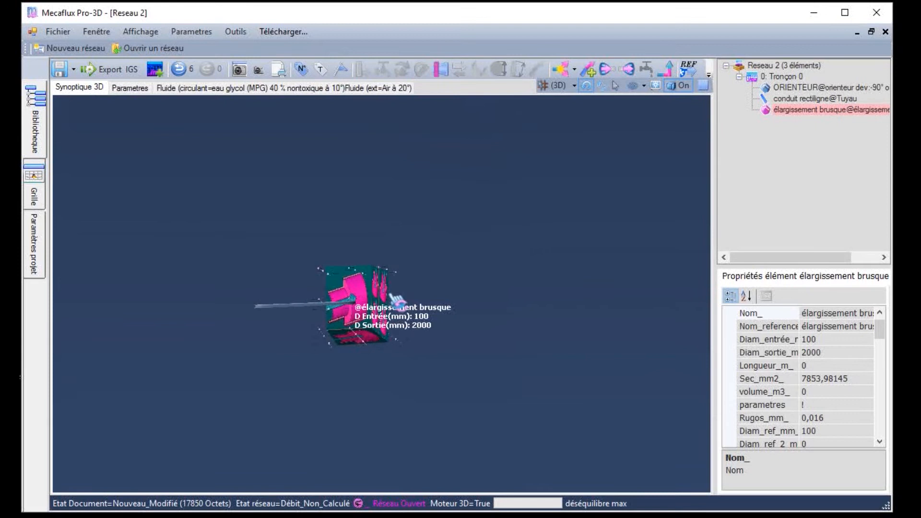
pyautogui.click(41, 196)
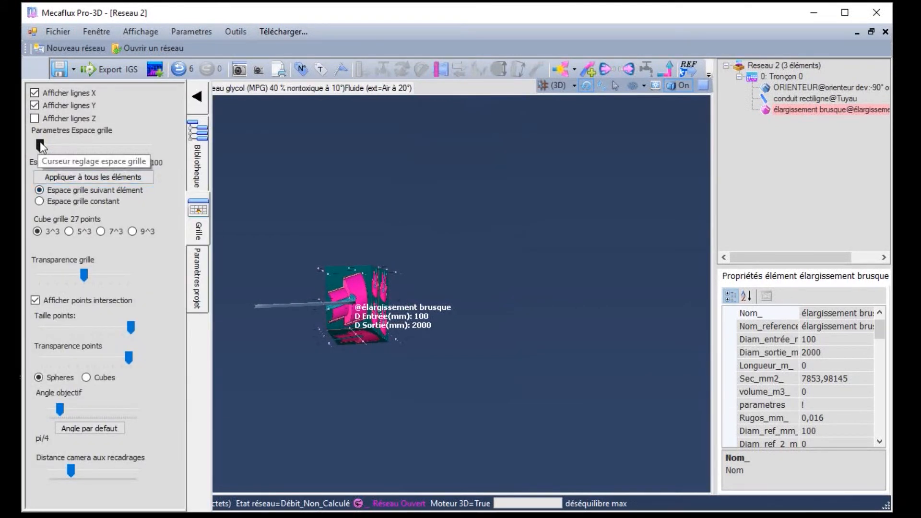
pyautogui.click(40, 201)
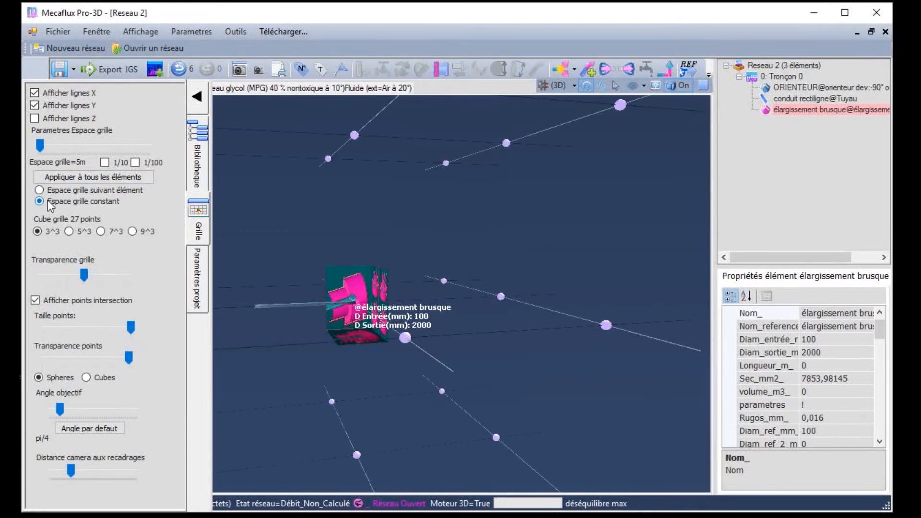
pyautogui.moveTo(468, 307); pyautogui.dragTo(431, 309)
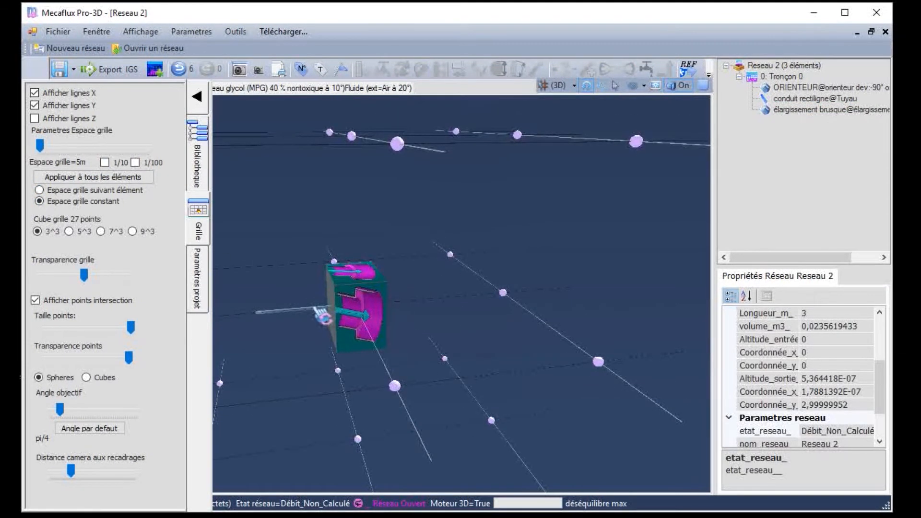
# Continue the network from the sudden enlargement's outlet with a straight 5 m conduit ending at X 0, Y 8, Z 0.
pyautogui.click(319, 316)
pyautogui.click(356, 311)
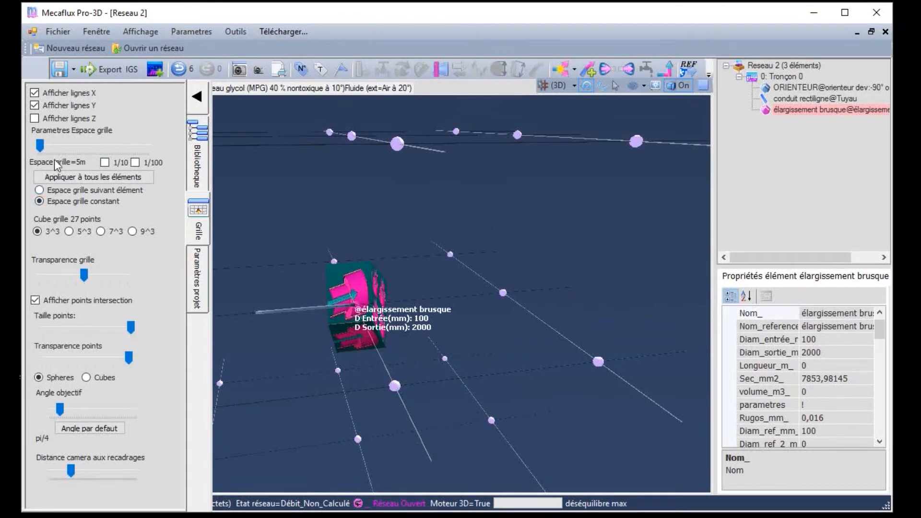
pyautogui.click(197, 100)
pyautogui.moveTo(420, 225); pyautogui.dragTo(461, 259)
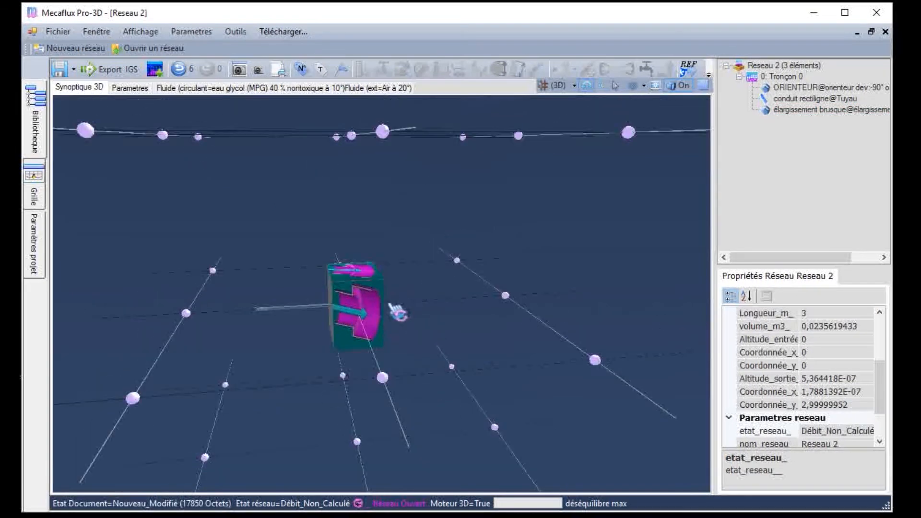
pyautogui.click(386, 320)
pyautogui.click(591, 72)
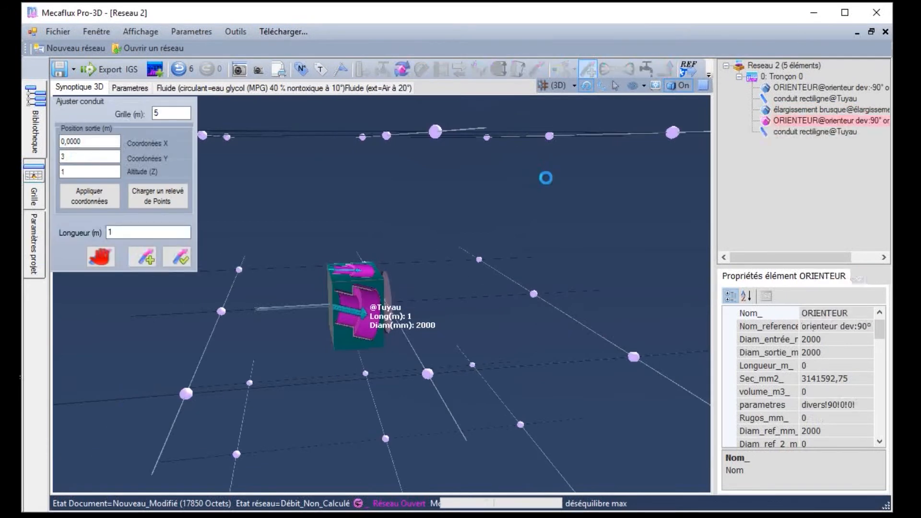
pyautogui.moveTo(575, 312); pyautogui.dragTo(572, 326)
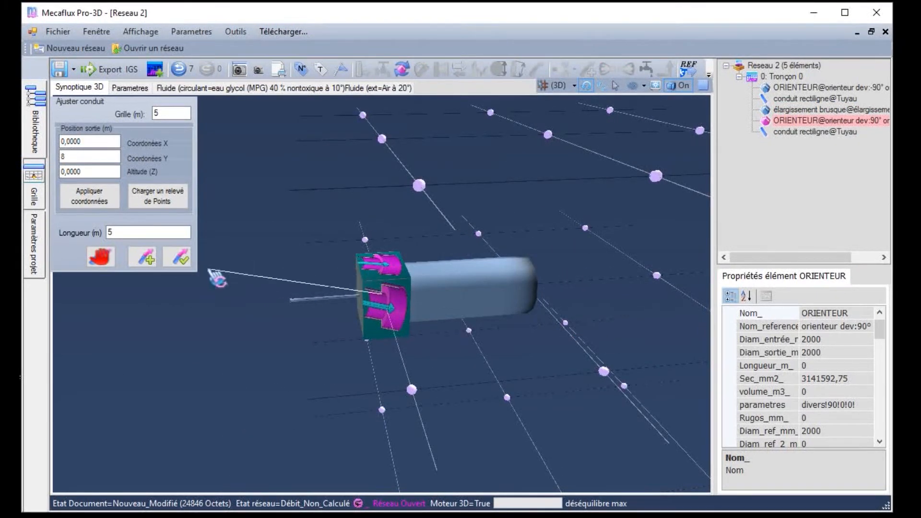
pyautogui.click(179, 257)
pyautogui.moveTo(562, 371); pyautogui.dragTo(567, 311)
pyautogui.scroll(2, 568, 311)
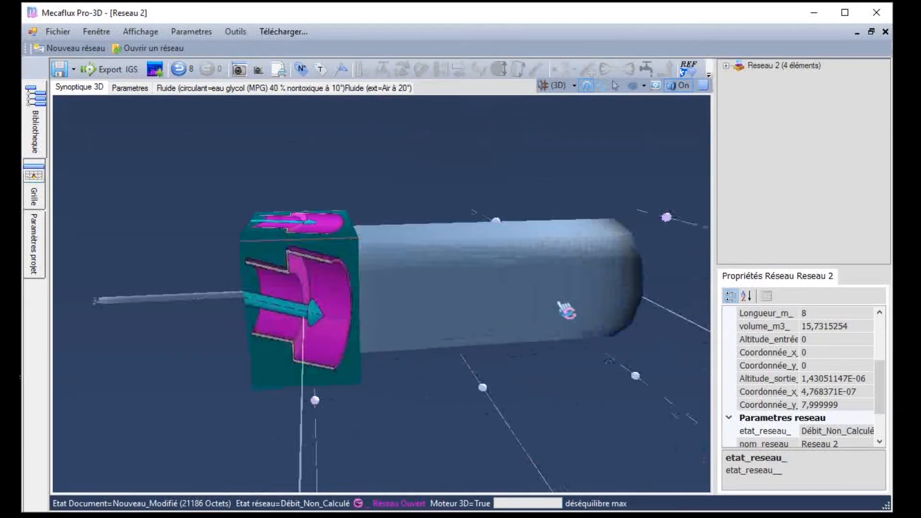
pyautogui.scroll(-2, 618, 312)
# Insert the saved filtre_sable_2000dg3mm element from the library at the end of the 2000 mm conduit.
pyautogui.click(482, 295)
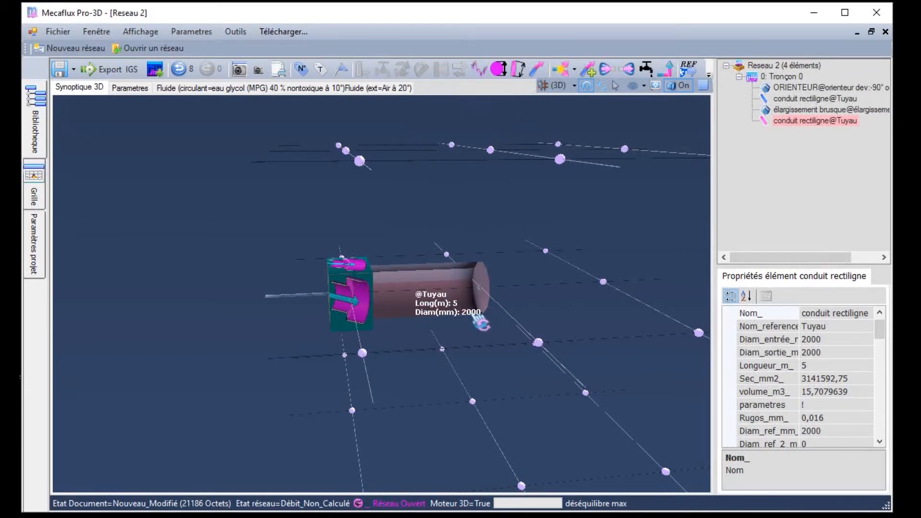
pyautogui.click(31, 146)
pyautogui.click(48, 202)
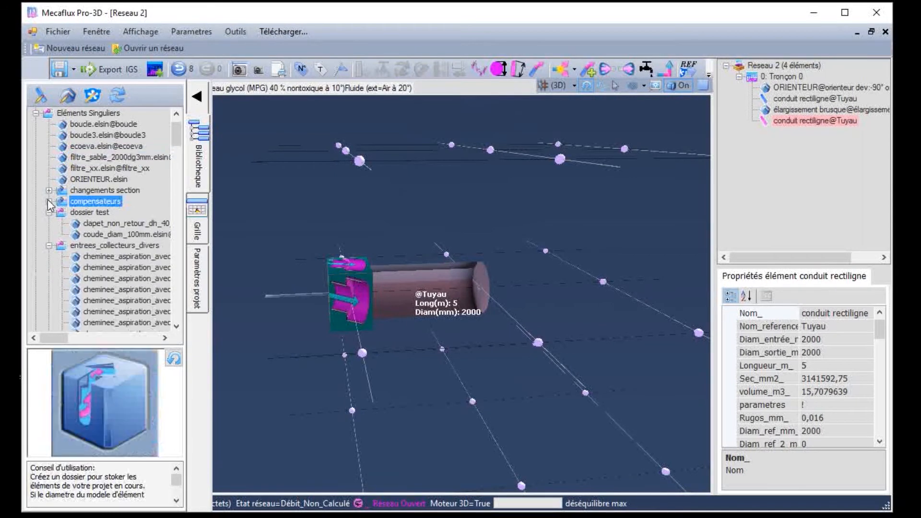
pyautogui.click(49, 212)
pyautogui.click(138, 159)
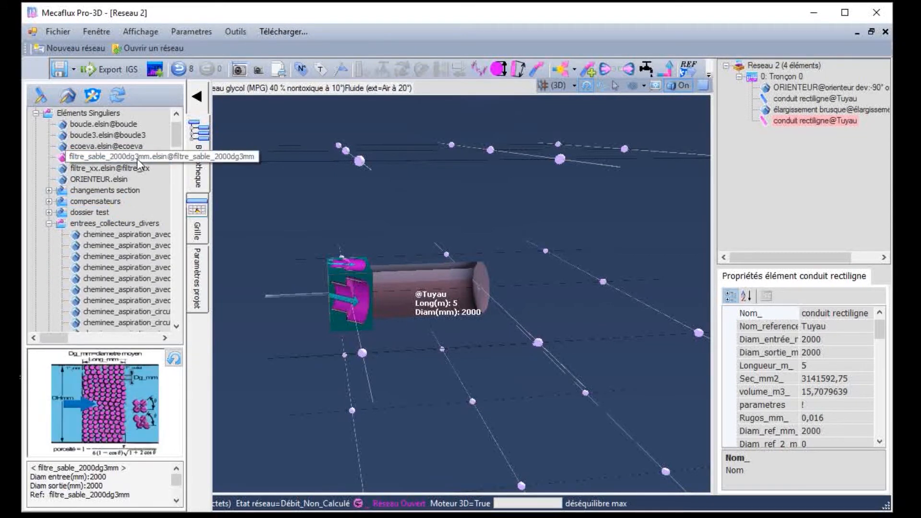
pyautogui.moveTo(129, 160); pyautogui.dragTo(522, 294)
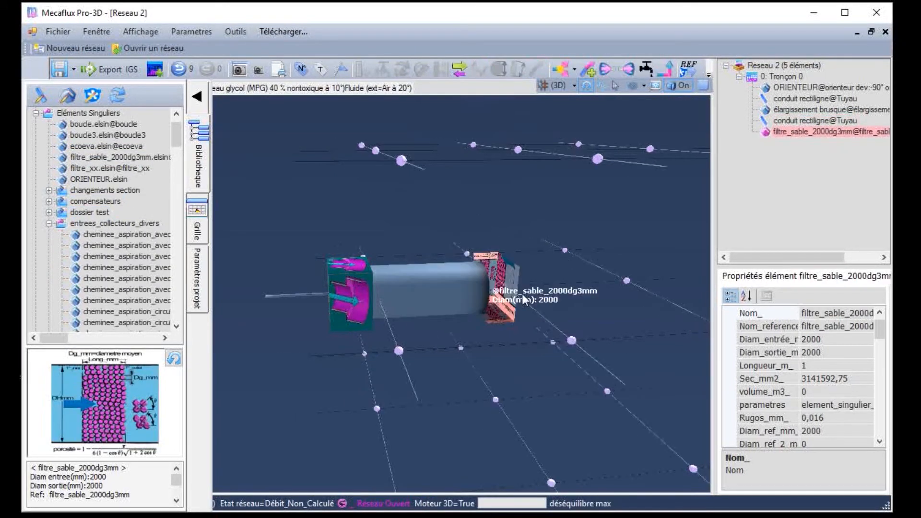
# Continue the network after the sand filter with a straight 5 m conduit ending at X 0, Y 14, Z 0.
pyautogui.moveTo(552, 325); pyautogui.dragTo(551, 327)
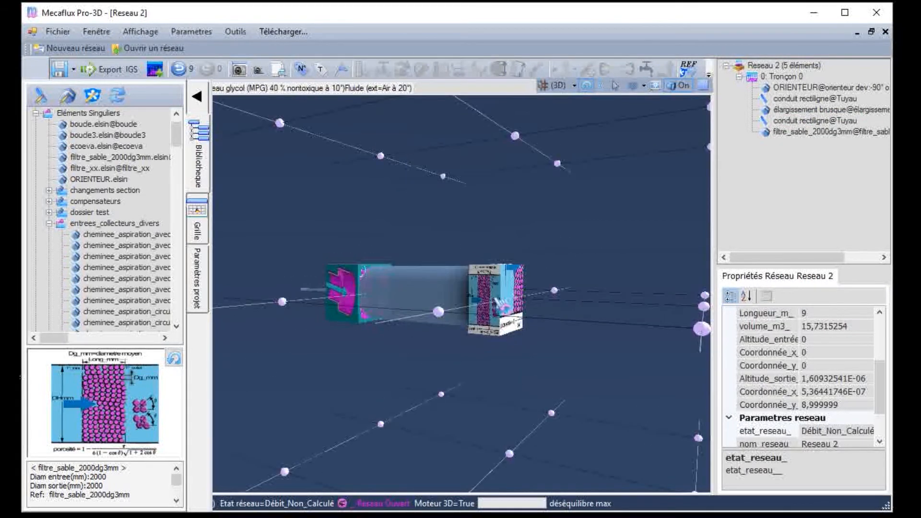
pyautogui.rightClick(516, 328)
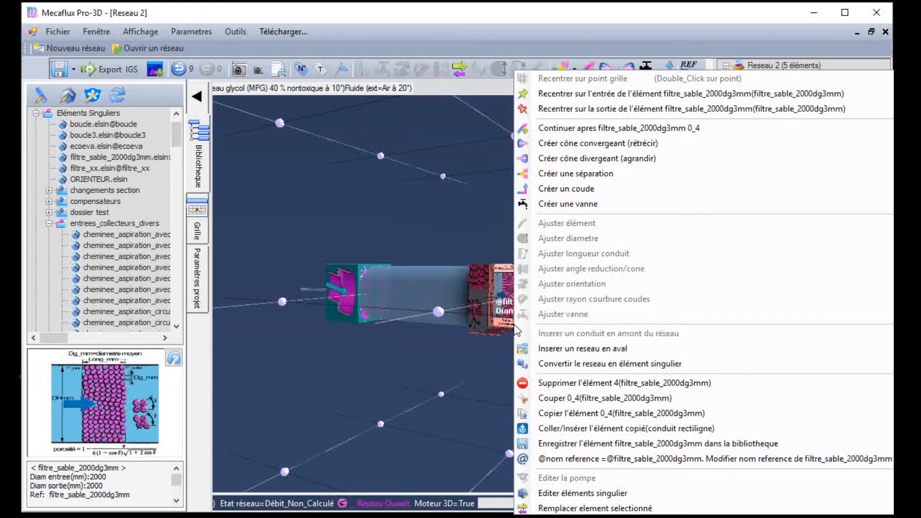
pyautogui.click(606, 128)
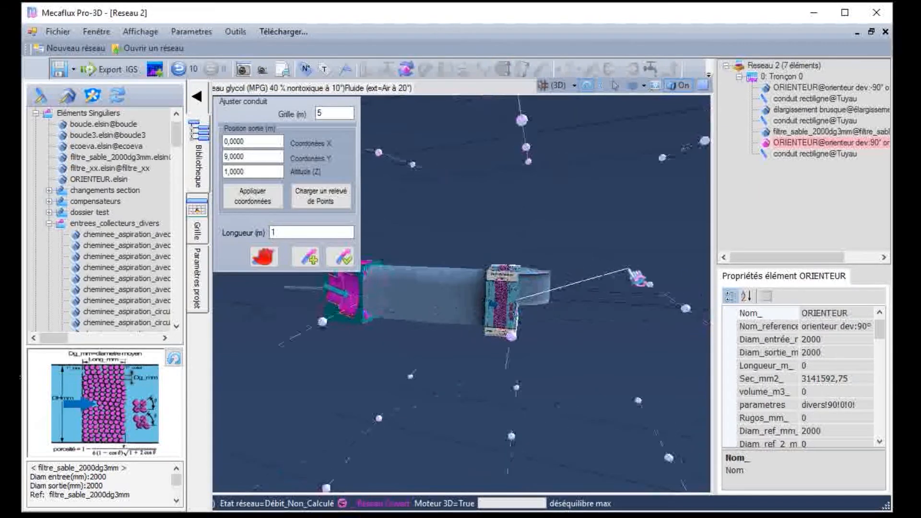
pyautogui.click(671, 312)
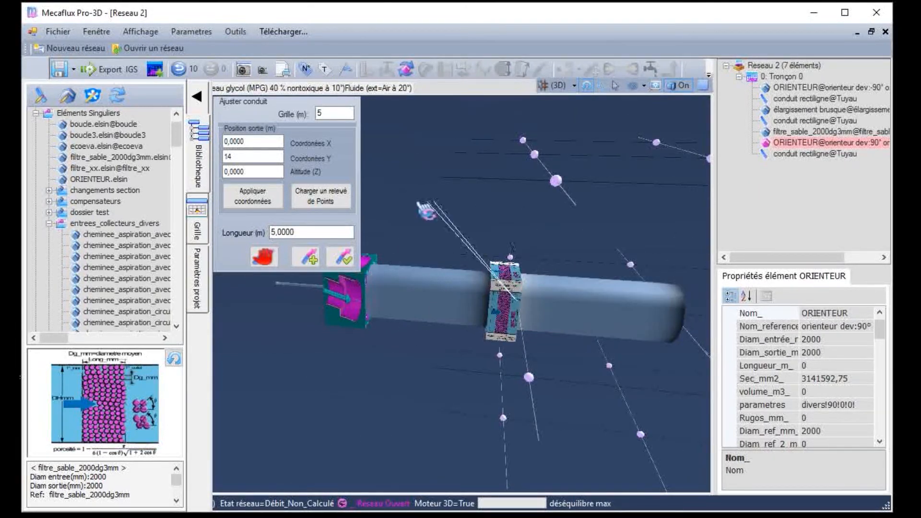
pyautogui.click(342, 258)
pyautogui.scroll(-3, 582, 229)
pyautogui.scroll(1, 581, 238)
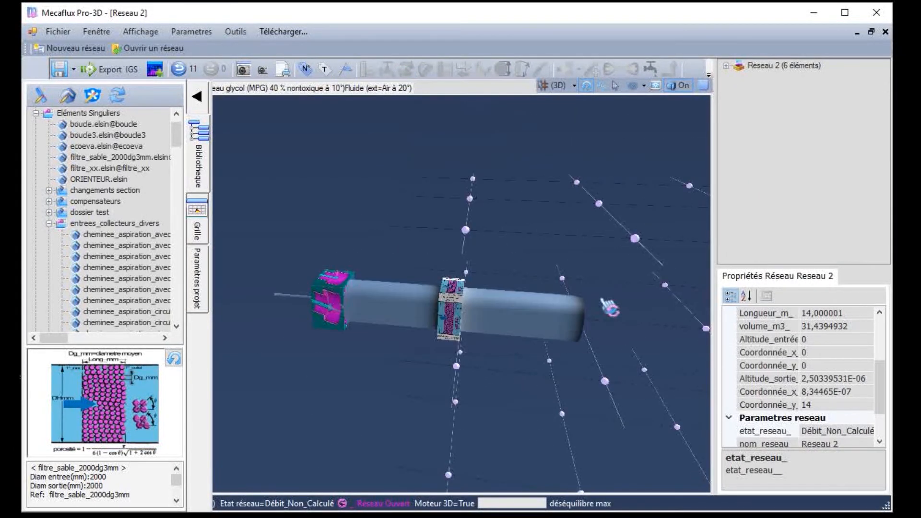
pyautogui.moveTo(602, 302); pyautogui.dragTo(603, 304)
# Add a sudden contraction to 100 mm after the last 2000 mm conduit, extended with a 100 mm diameter conduit.
pyautogui.click(573, 313)
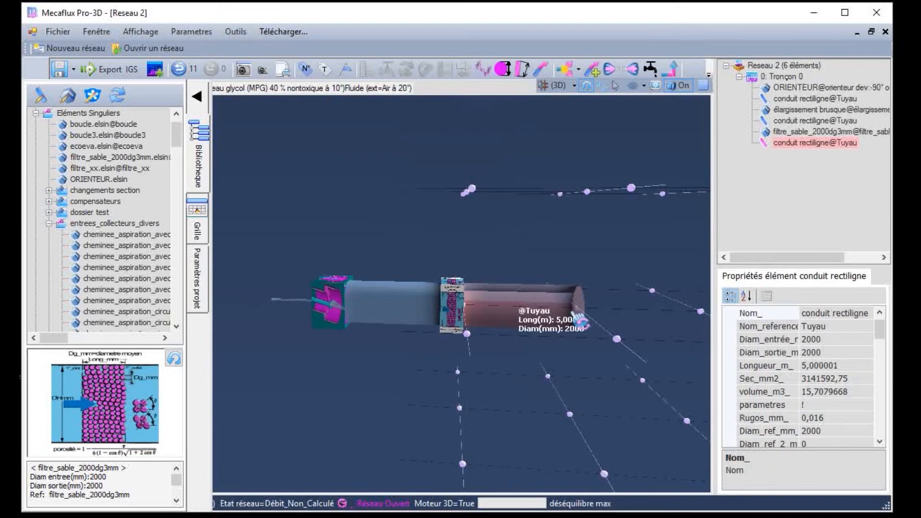
pyautogui.click(608, 70)
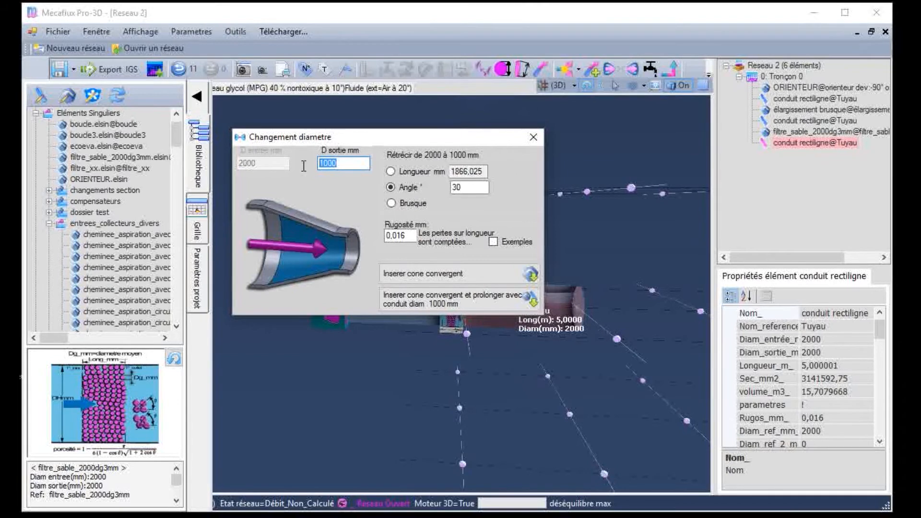
pyautogui.write('100')
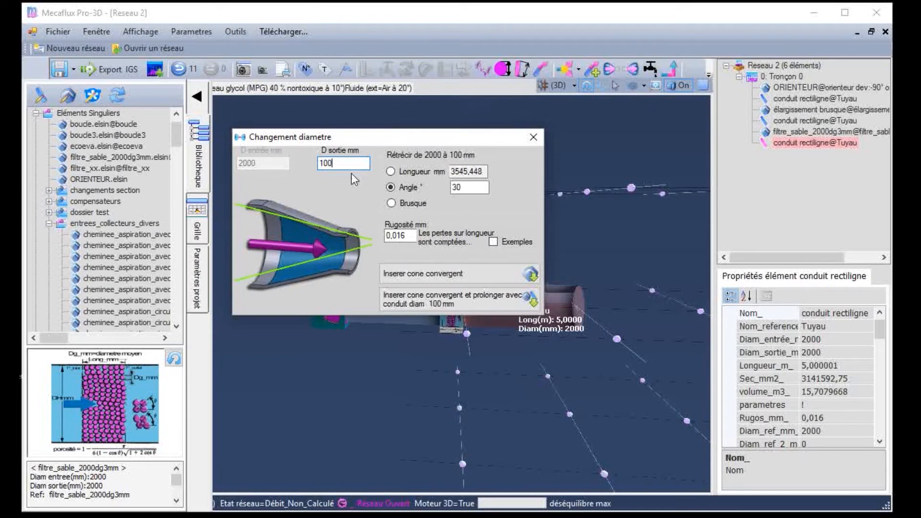
pyautogui.click(392, 203)
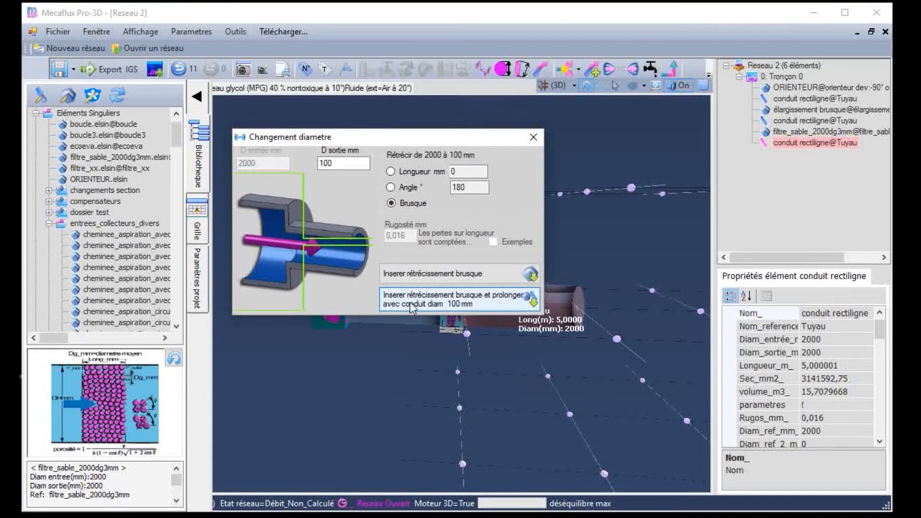
pyautogui.click(441, 307)
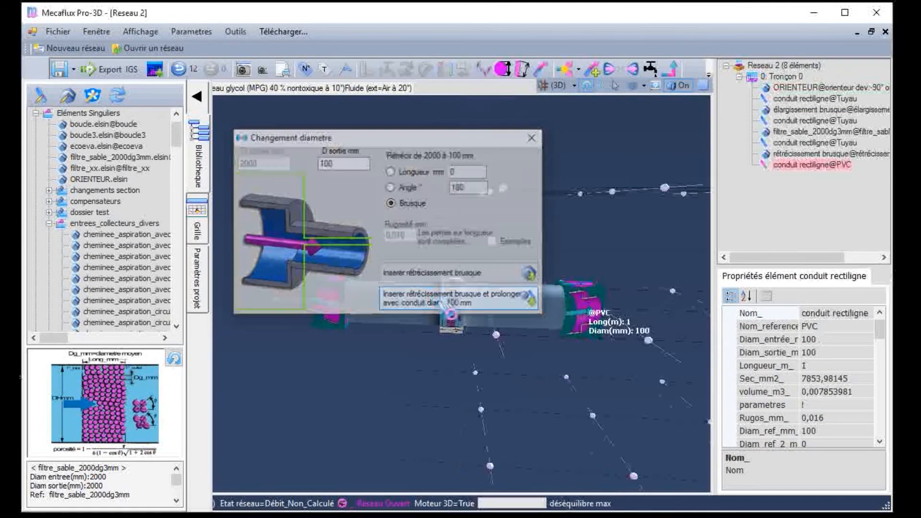
pyautogui.moveTo(636, 325); pyautogui.dragTo(601, 328)
pyautogui.scroll(3, 621, 326)
pyautogui.scroll(-3, 621, 327)
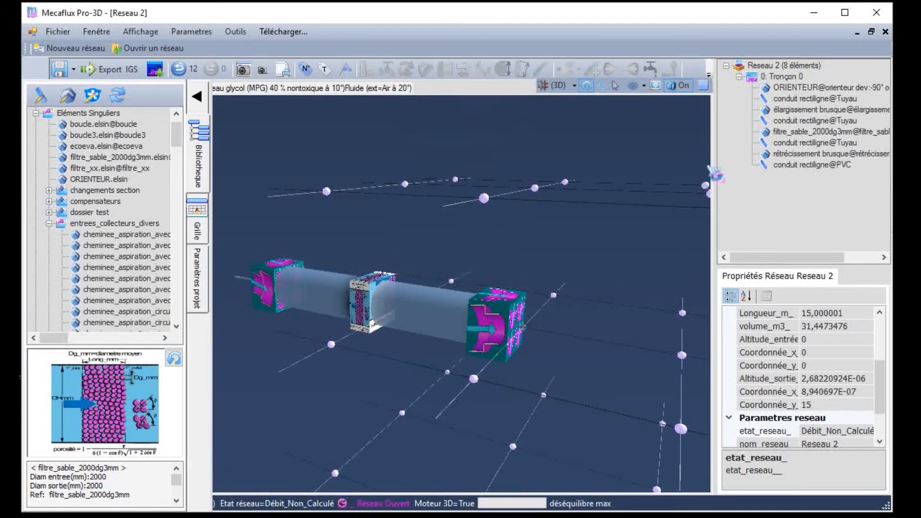
pyautogui.click(297, 290)
pyautogui.moveTo(297, 290); pyautogui.dragTo(482, 279)
pyautogui.moveTo(521, 254); pyautogui.dragTo(401, 243)
# Set the length of the 100 mm PVC conduit after the sudden contraction to 3 m.
pyautogui.click(811, 164)
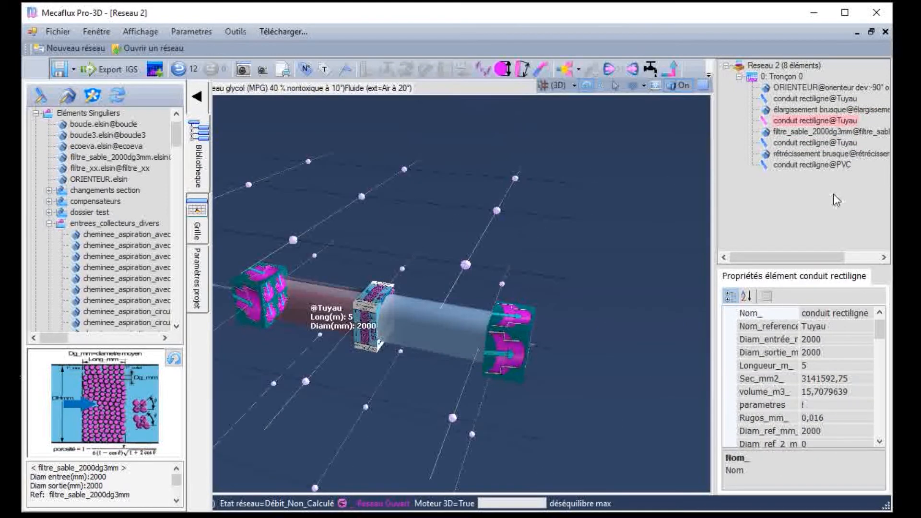
pyautogui.doubleClick(810, 167)
pyautogui.scroll(-5, 483, 294)
pyautogui.scroll(2, 408, 293)
pyautogui.moveTo(402, 302); pyautogui.dragTo(467, 298)
pyautogui.click(805, 165)
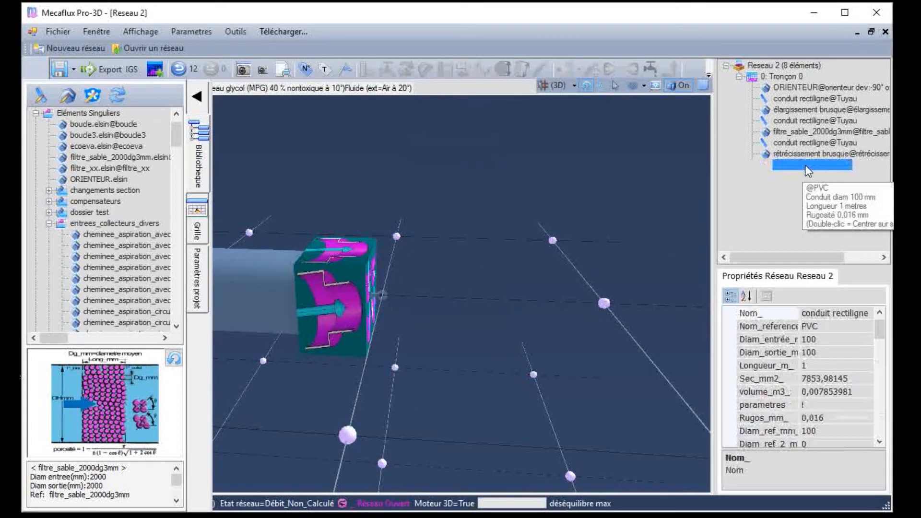
pyautogui.doubleClick(805, 165)
pyautogui.moveTo(503, 372); pyautogui.dragTo(421, 312)
pyautogui.scroll(-3, 512, 360)
pyautogui.click(287, 286)
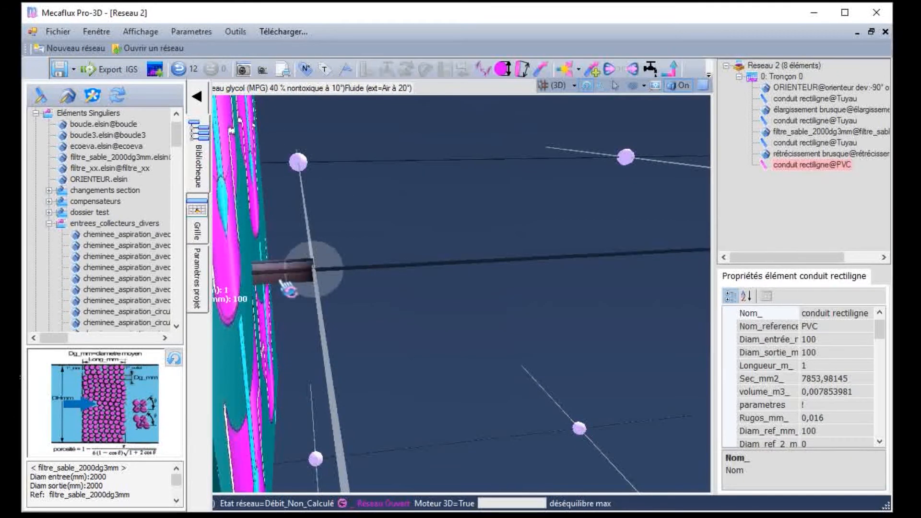
pyautogui.click(521, 71)
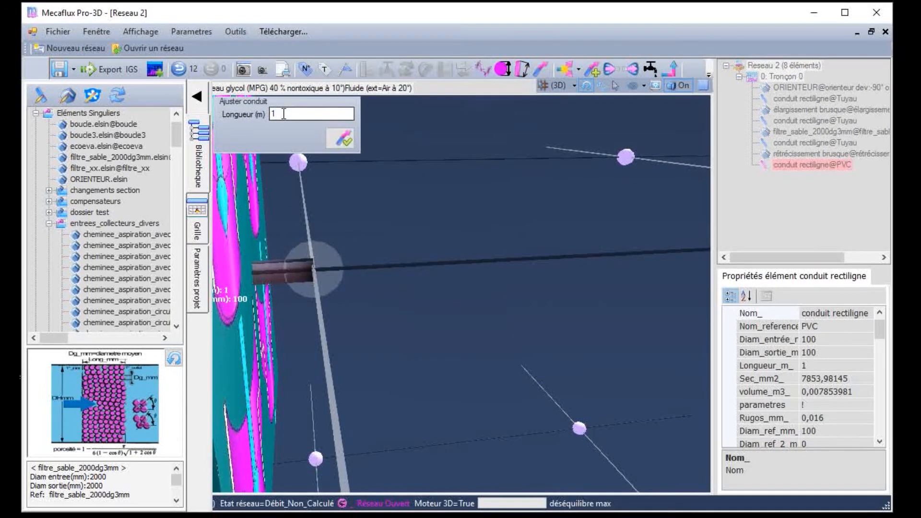
pyautogui.write('17')
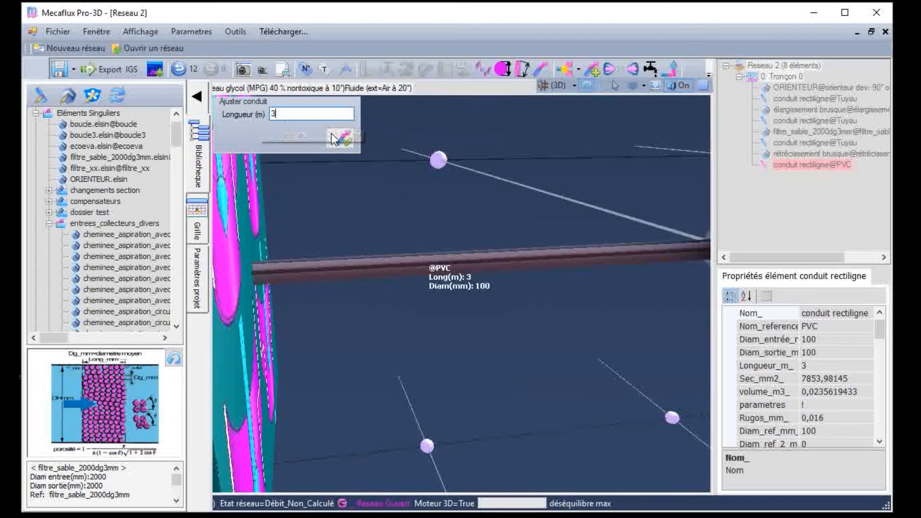
pyautogui.click(342, 138)
pyautogui.scroll(-5, 289, 294)
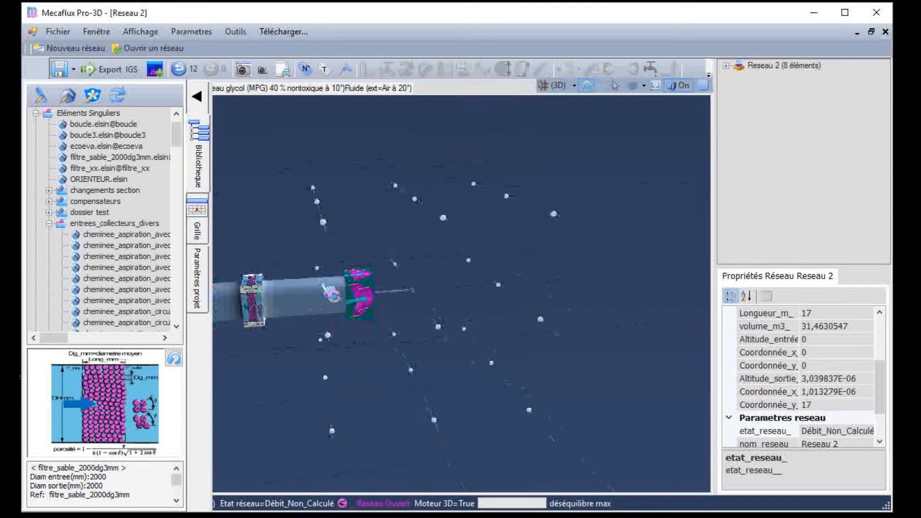
pyautogui.scroll(2, 287, 286)
pyautogui.scroll(-3, 283, 264)
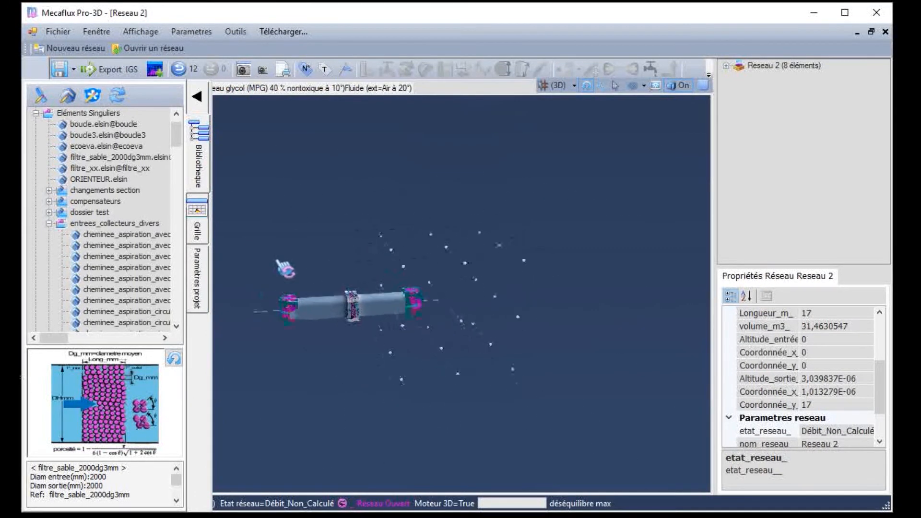
pyautogui.scroll(3, 284, 265)
pyautogui.scroll(-1, 284, 265)
pyautogui.moveTo(316, 201); pyautogui.dragTo(361, 229)
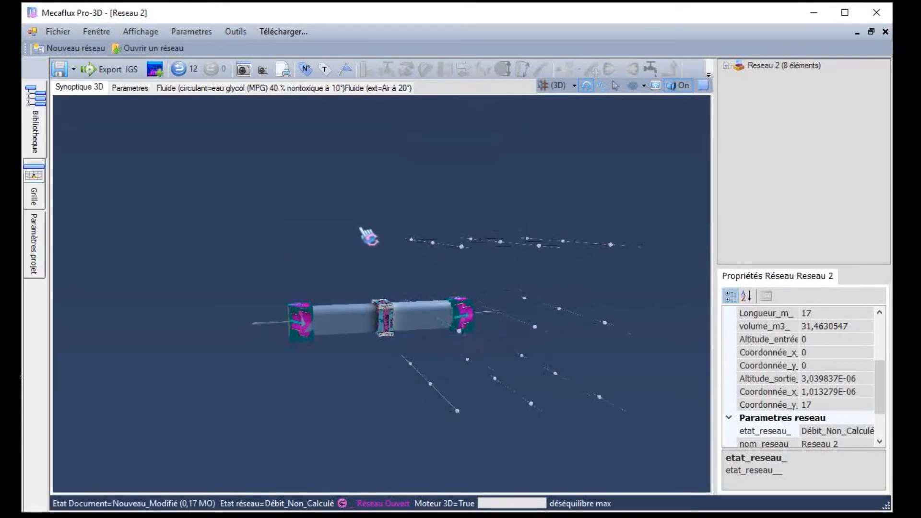
# Change the circulating fluid to eau H2O at 10 °C and return to the network's 3D view.
pyautogui.click(175, 88)
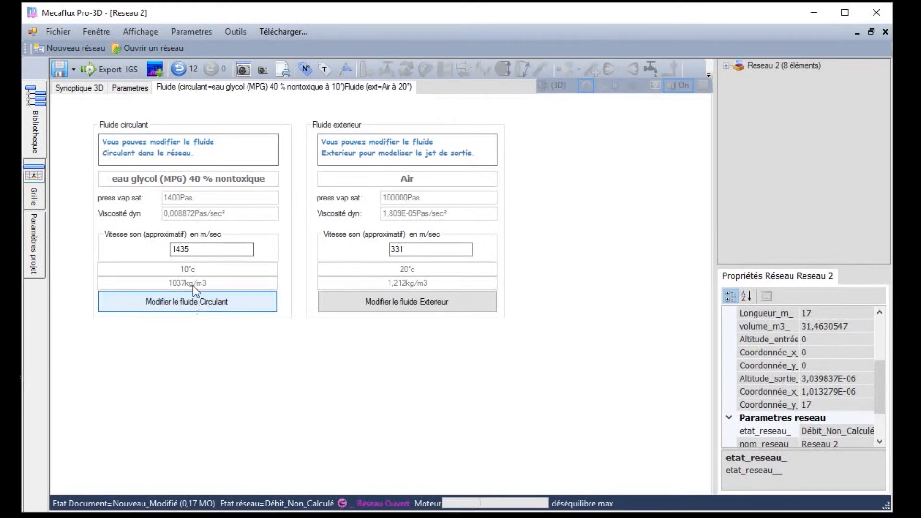
pyautogui.click(188, 301)
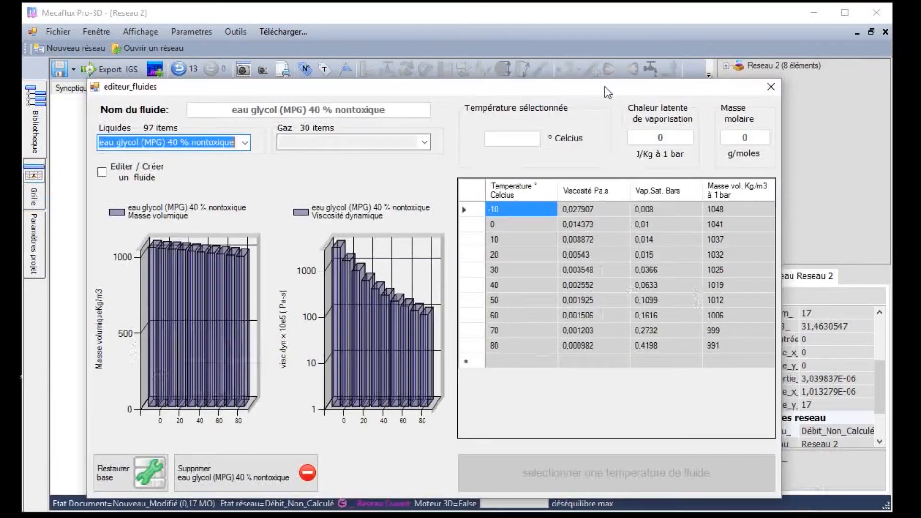
pyautogui.click(235, 149)
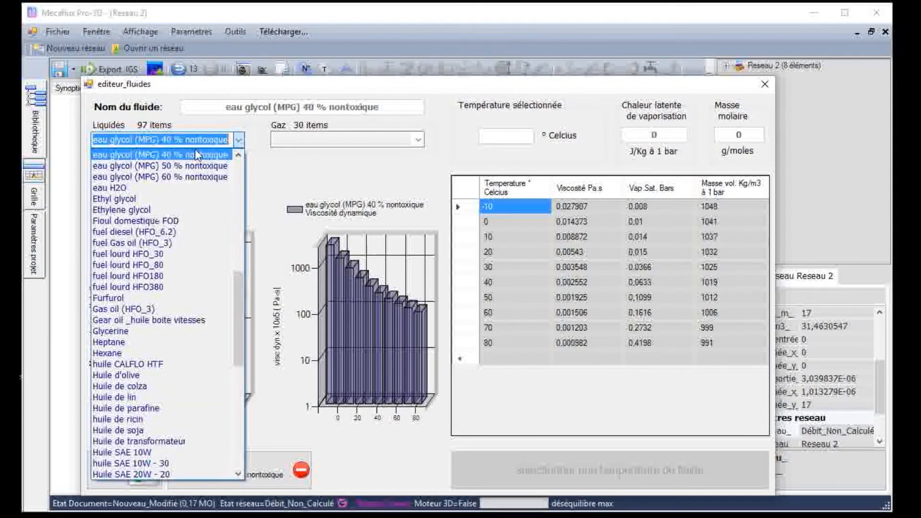
pyautogui.click(142, 191)
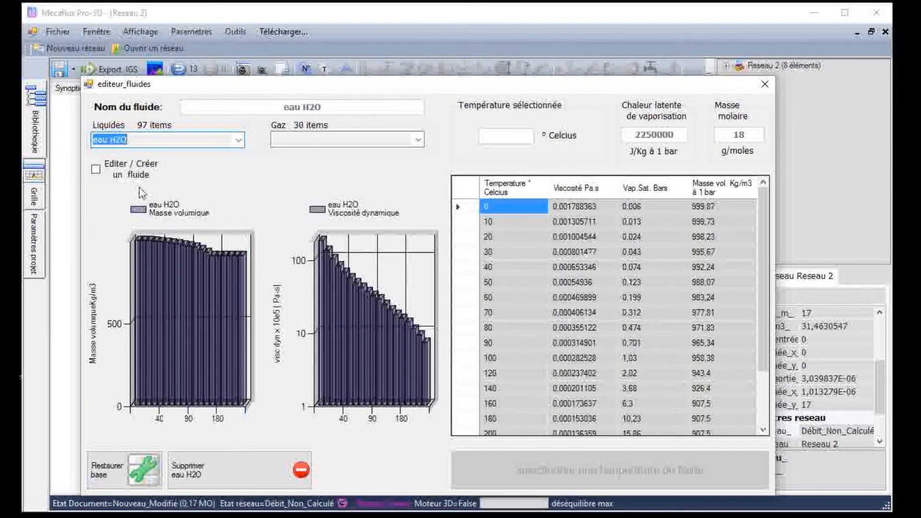
pyautogui.click(508, 235)
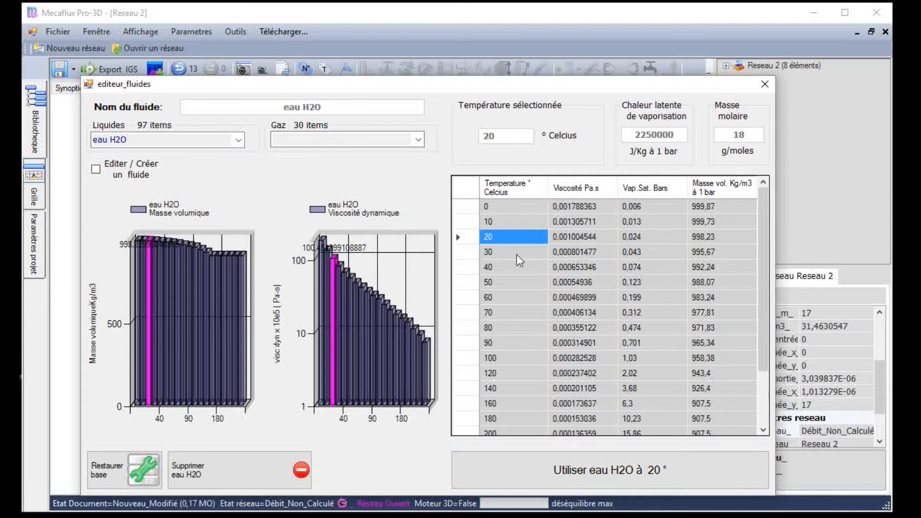
pyautogui.click(596, 476)
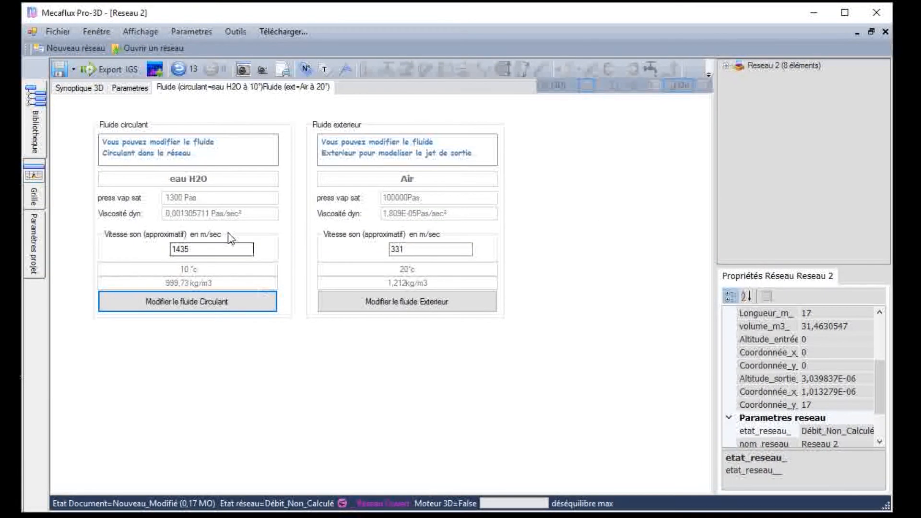
pyautogui.click(74, 88)
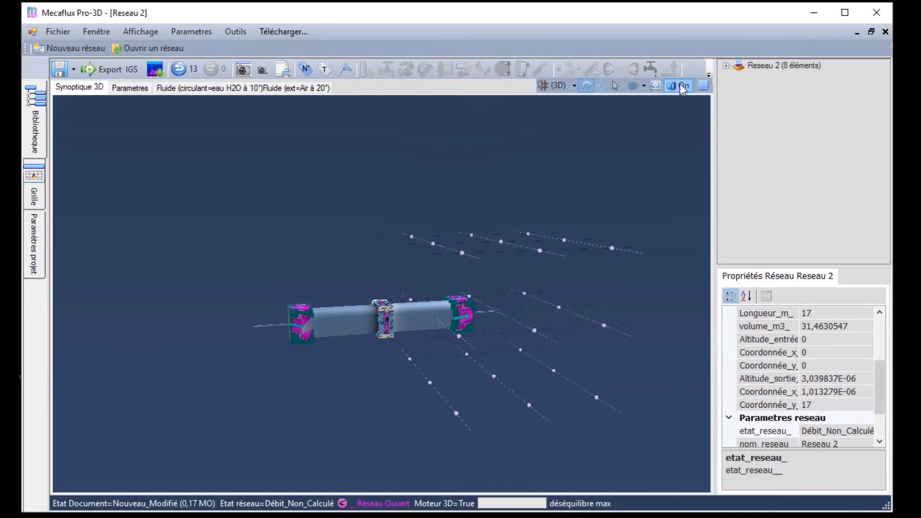
# Widen the program window until the hidden generator commands are visible.
pyautogui.click(709, 75)
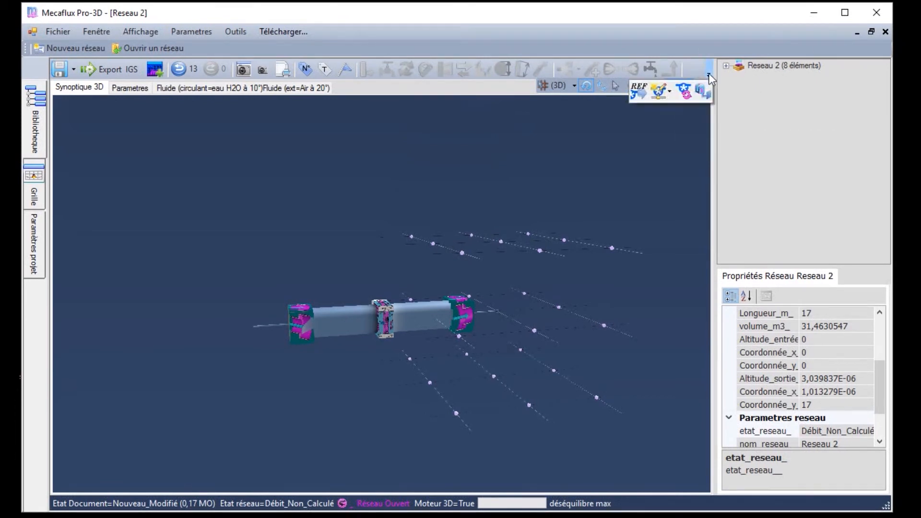
pyautogui.click(650, 145)
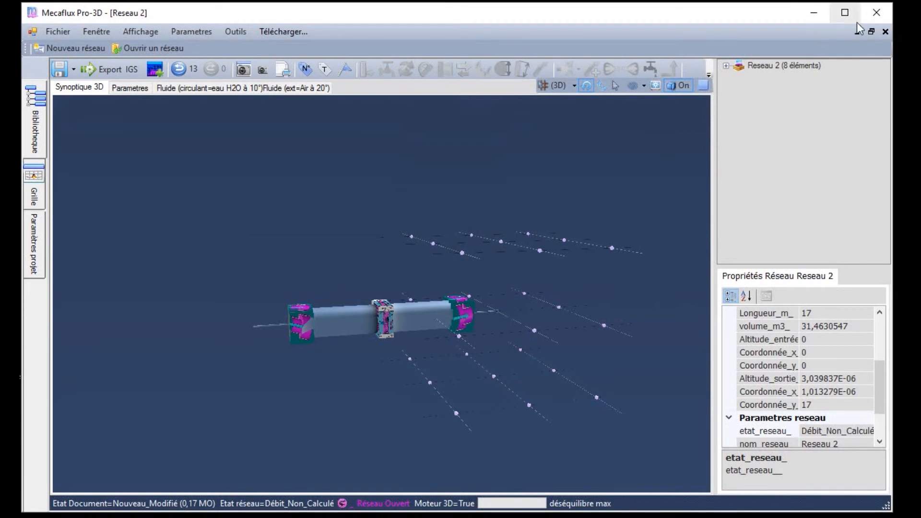
pyautogui.moveTo(752, 19); pyautogui.dragTo(526, 40)
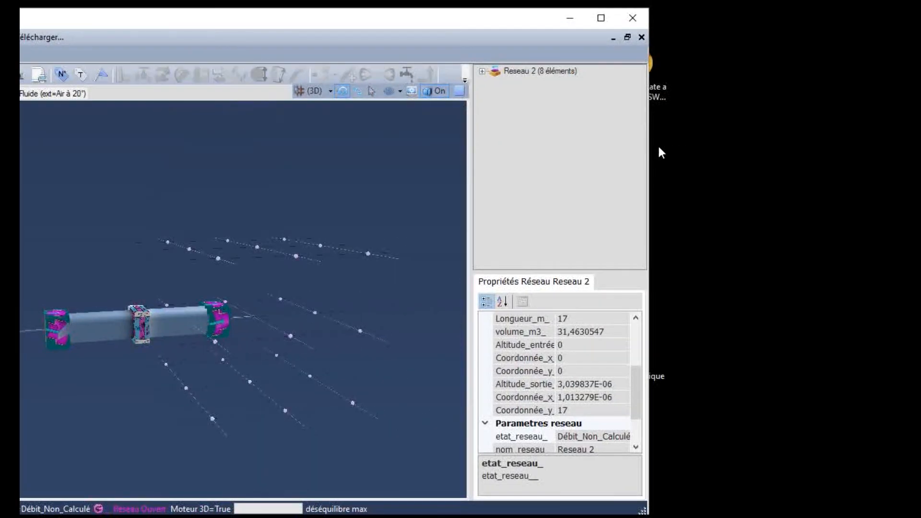
pyautogui.moveTo(649, 148); pyautogui.dragTo(894, 159)
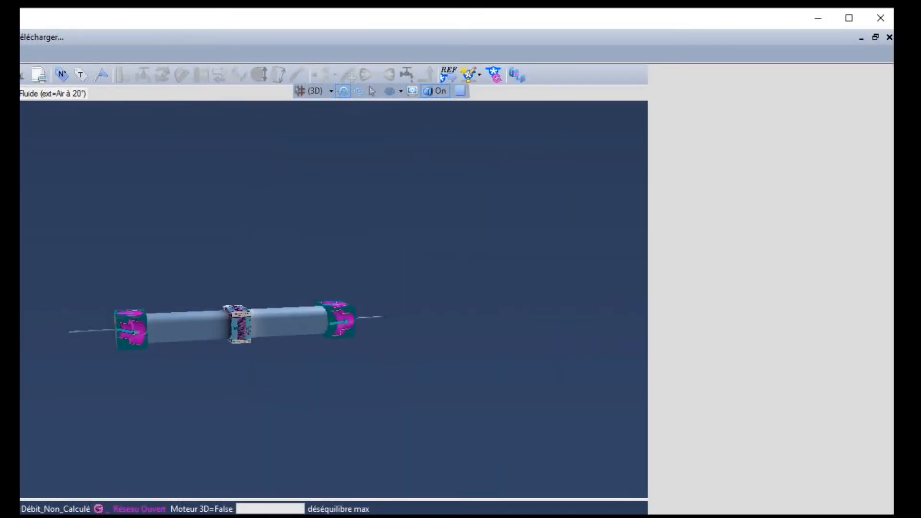
pyautogui.moveTo(560, 18); pyautogui.dragTo(600, 11)
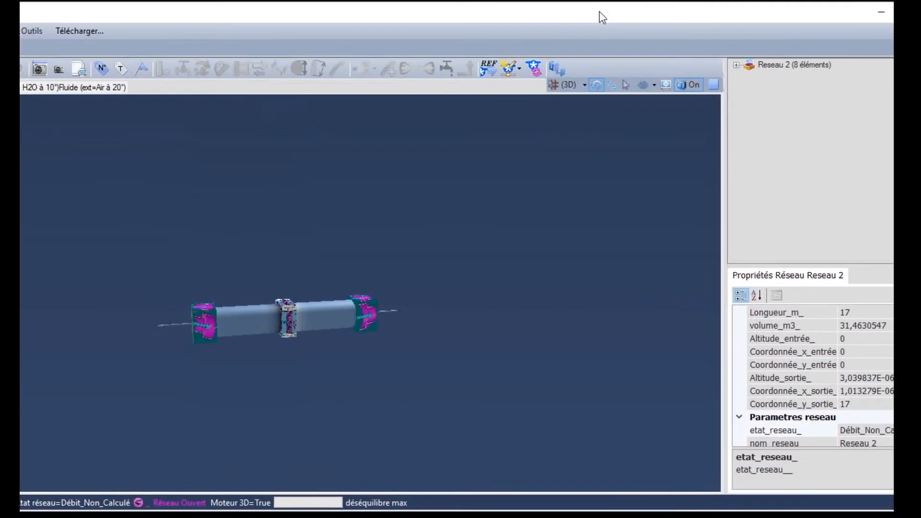
# Create a test generator for the network and run the flow test at 200 m3/h, acknowledging the theoretical flow.
pyautogui.click(522, 69)
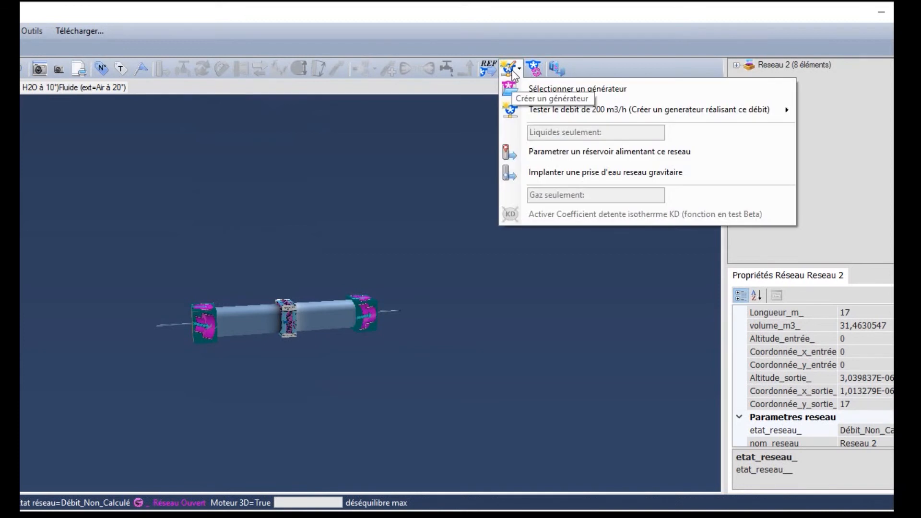
pyautogui.moveTo(543, 111)
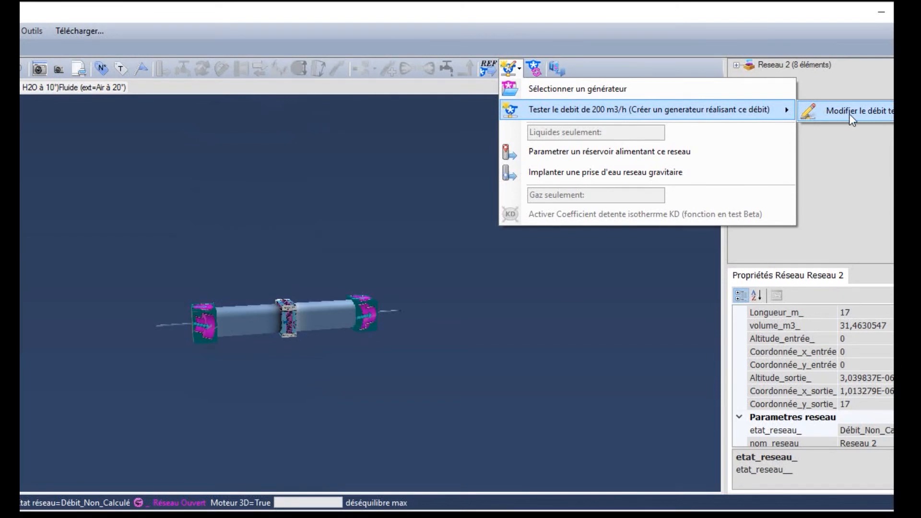
pyautogui.click(875, 111)
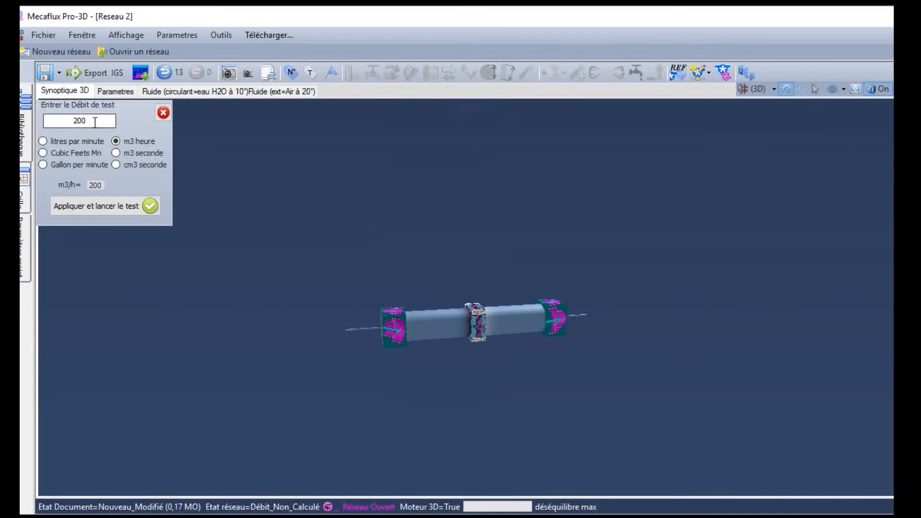
pyautogui.click(103, 205)
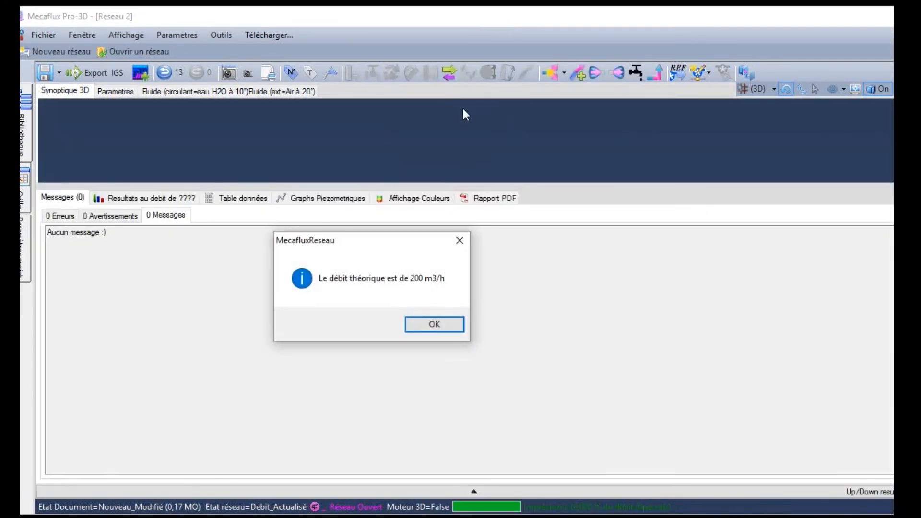
pyautogui.click(433, 318)
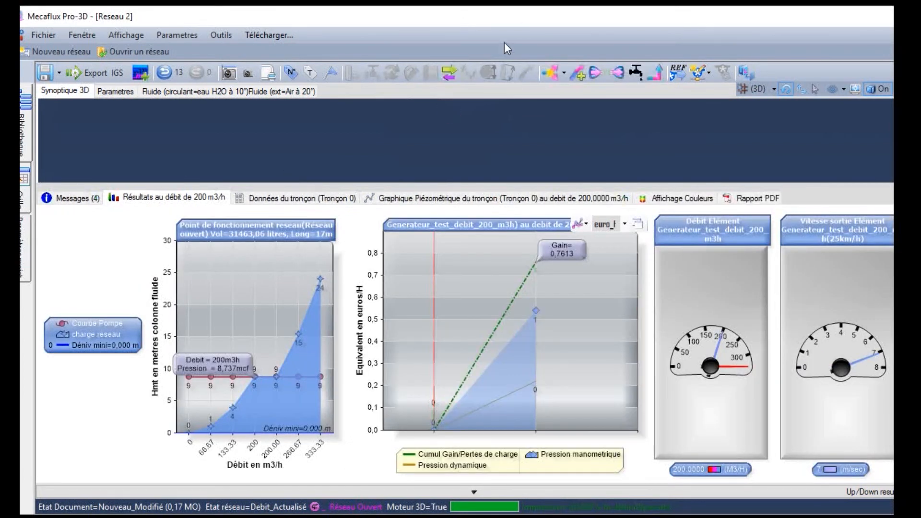
# Clear the generator selection and enlarge the 3D view above the results charts.
pyautogui.click(699, 73)
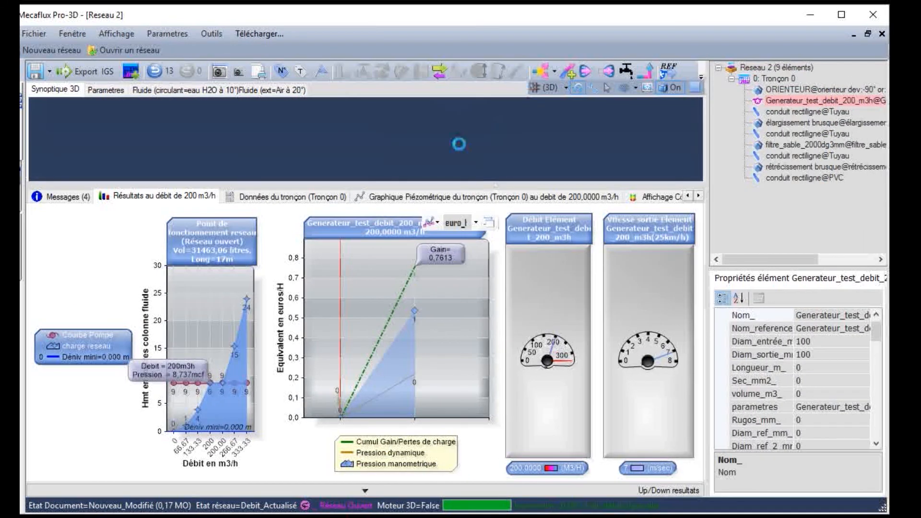
pyautogui.click(467, 166)
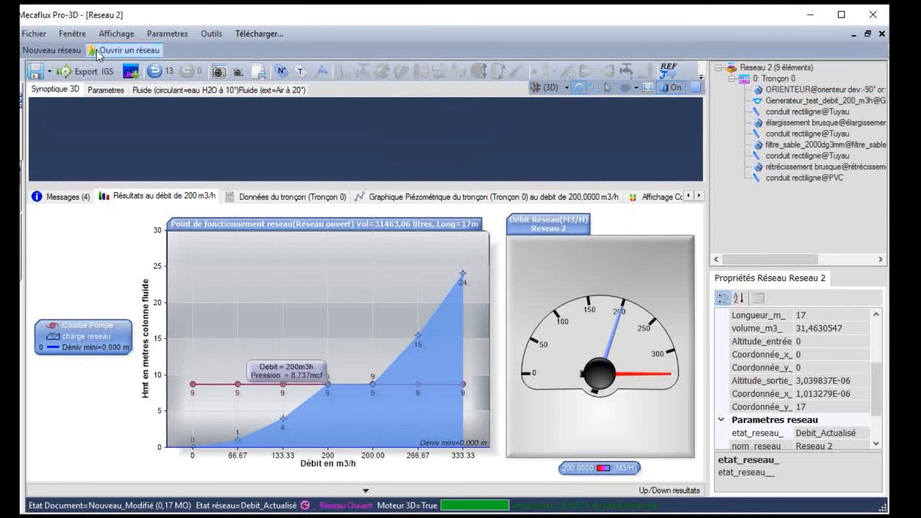
pyautogui.moveTo(168, 19); pyautogui.dragTo(183, 18)
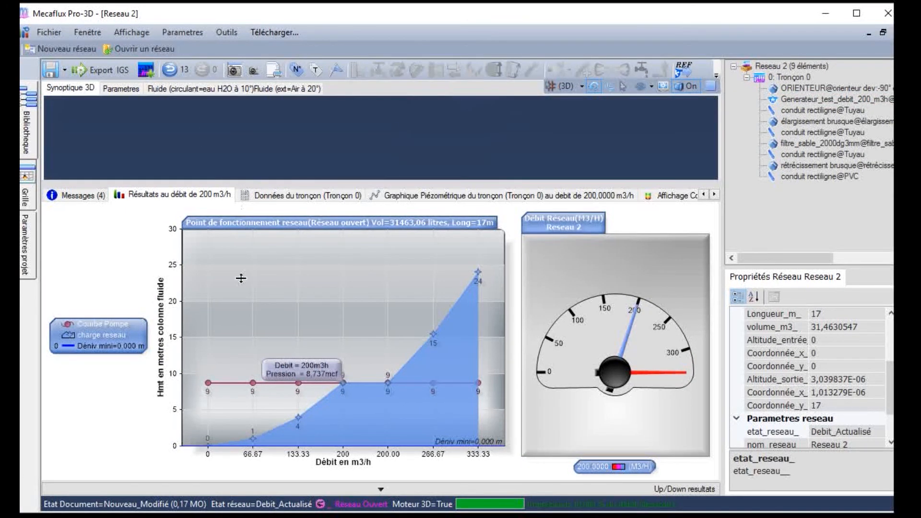
pyautogui.moveTo(235, 331); pyautogui.dragTo(234, 337)
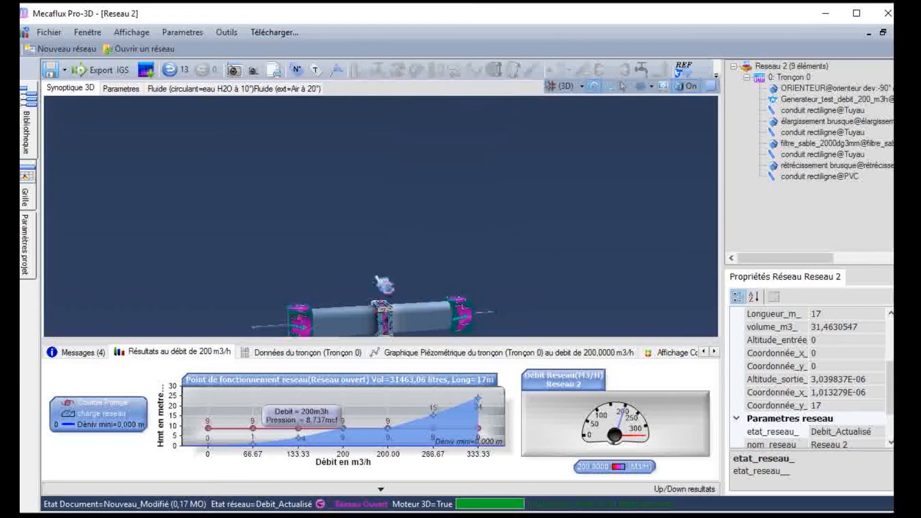
# Examine the calculated network in 3D from the outlet PVC conduit to the test generator, including the results of the 2000 mm conduit before the filter.
pyautogui.scroll(-3, 378, 278)
pyautogui.moveTo(377, 278); pyautogui.dragTo(391, 298)
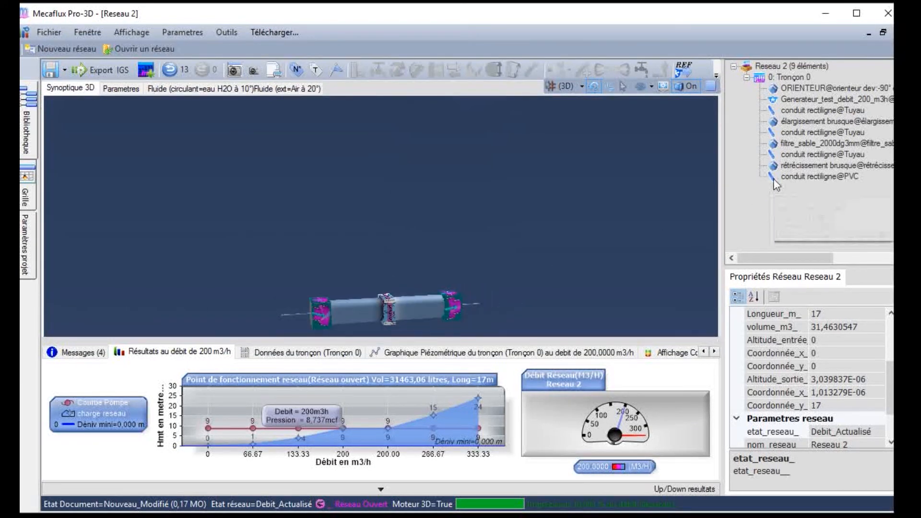
pyautogui.click(802, 177)
pyautogui.moveTo(504, 248); pyautogui.dragTo(221, 287)
pyautogui.scroll(-4, 200, 272)
pyautogui.scroll(2, 198, 297)
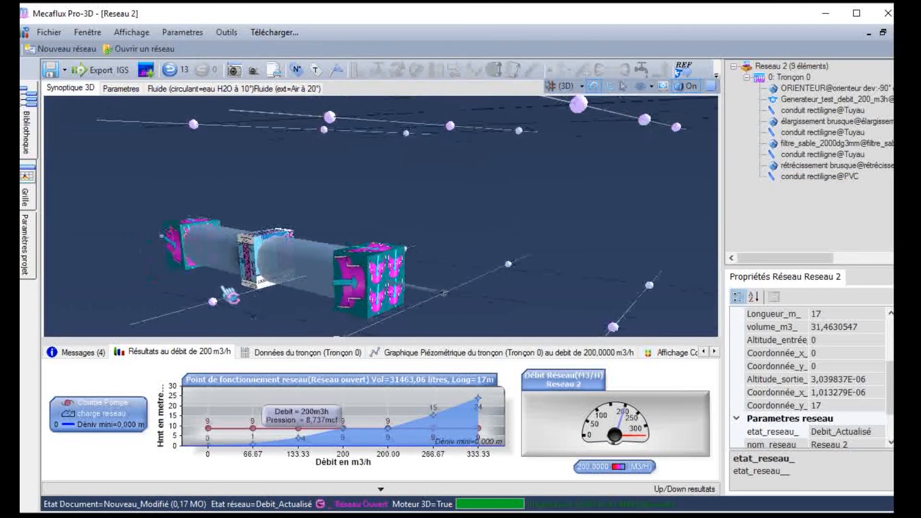
pyautogui.moveTo(152, 240); pyautogui.dragTo(165, 257)
pyautogui.click(145, 251)
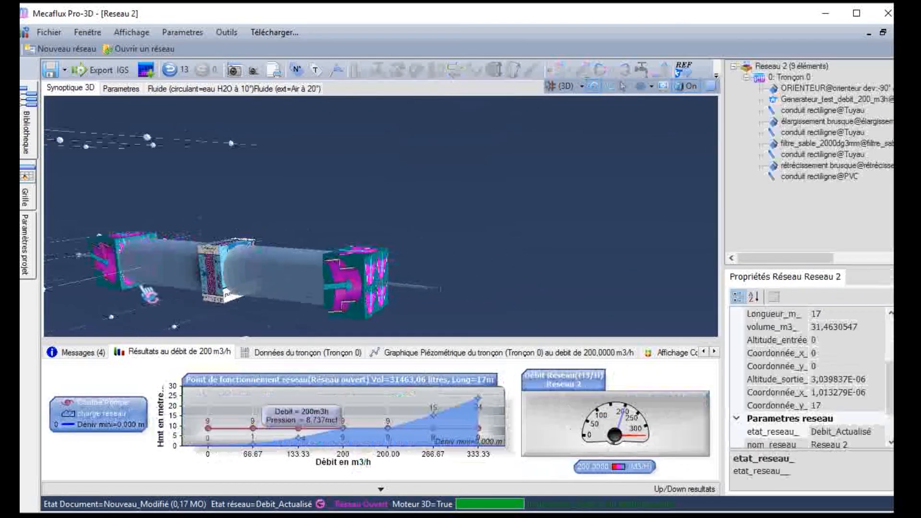
pyautogui.click(806, 102)
pyautogui.doubleClick(806, 102)
pyautogui.moveTo(459, 234); pyautogui.dragTo(424, 291)
pyautogui.scroll(-5, 583, 266)
pyautogui.moveTo(583, 266); pyautogui.dragTo(396, 302)
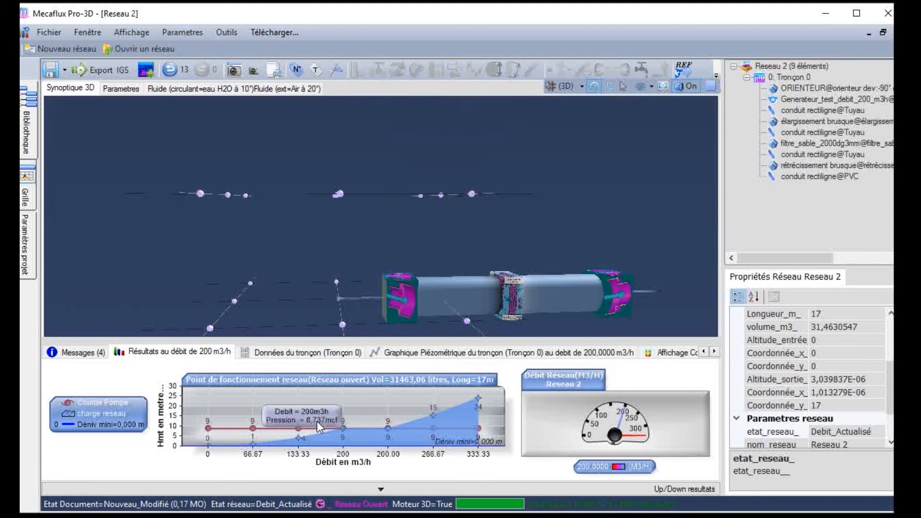
pyautogui.click(468, 311)
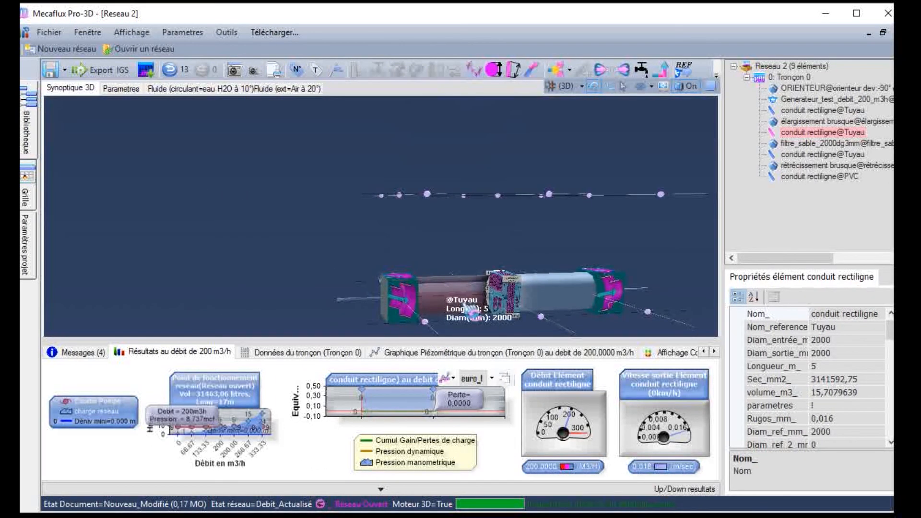
# Show the test generator's pressure results in bar and enlarge the results area.
pyautogui.click(796, 99)
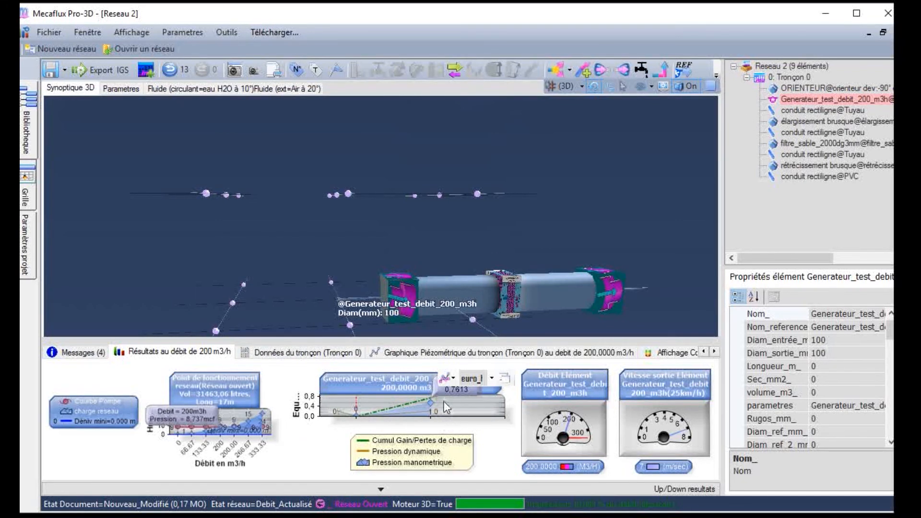
pyautogui.click(490, 378)
pyautogui.click(479, 403)
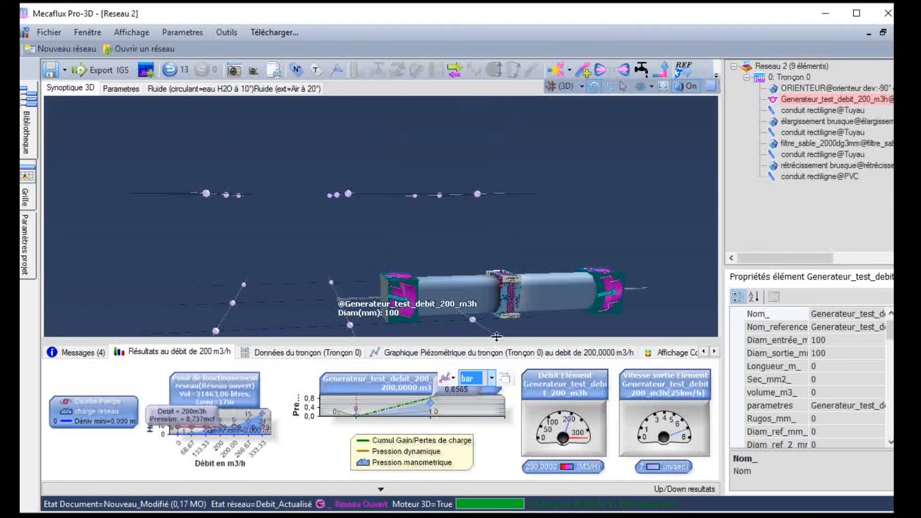
pyautogui.moveTo(499, 312); pyautogui.dragTo(500, 284)
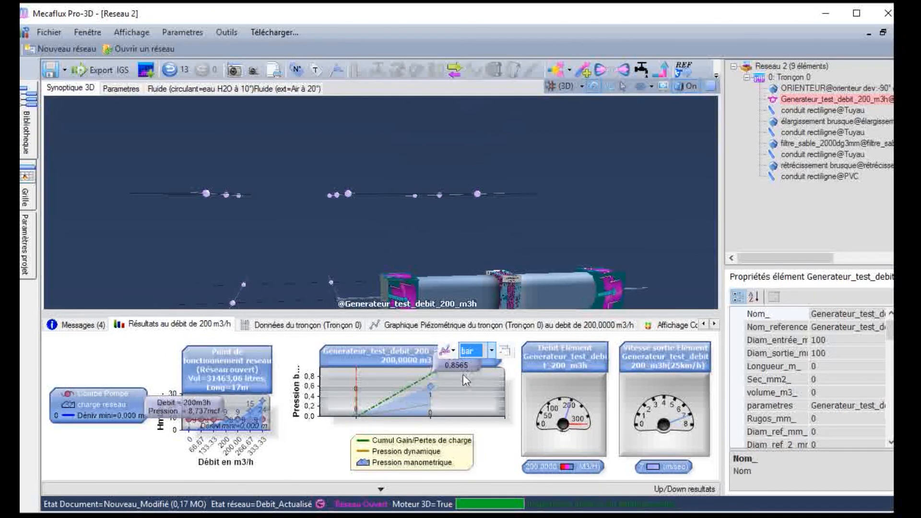
pyautogui.moveTo(723, 307); pyautogui.dragTo(747, 307)
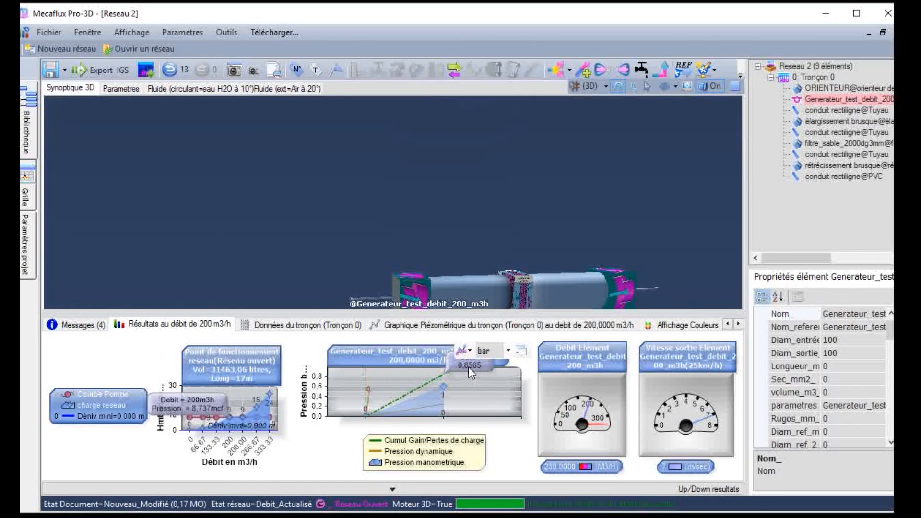
# Select the sand filter filtre_sable_2000dg3mm in the 3D model to read its pressure loss at 200 m3/h.
pyautogui.scroll(-2, 427, 294)
pyautogui.scroll(1, 436, 289)
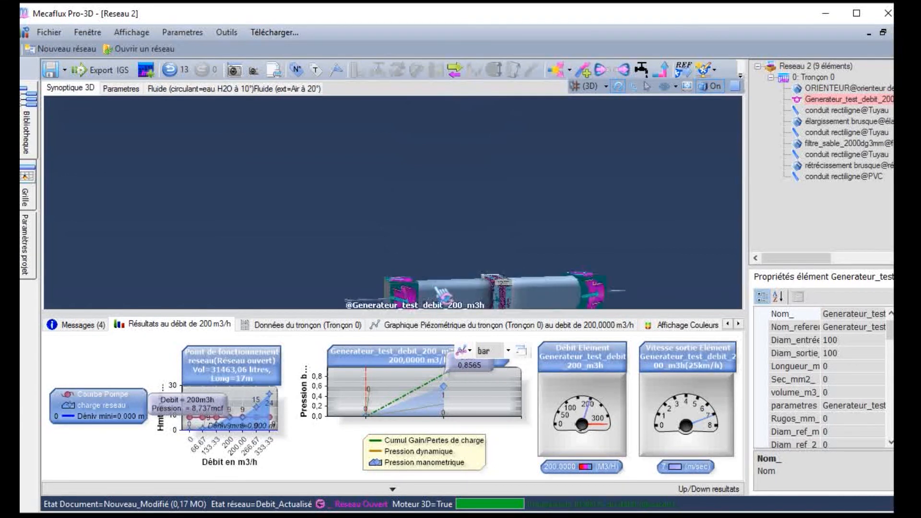
pyautogui.doubleClick(809, 99)
pyautogui.moveTo(455, 221); pyautogui.dragTo(548, 272)
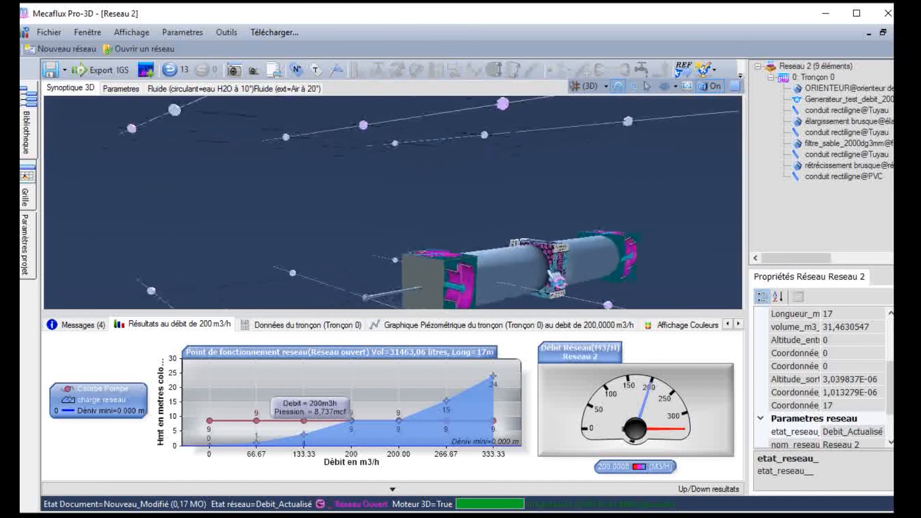
pyautogui.click(557, 278)
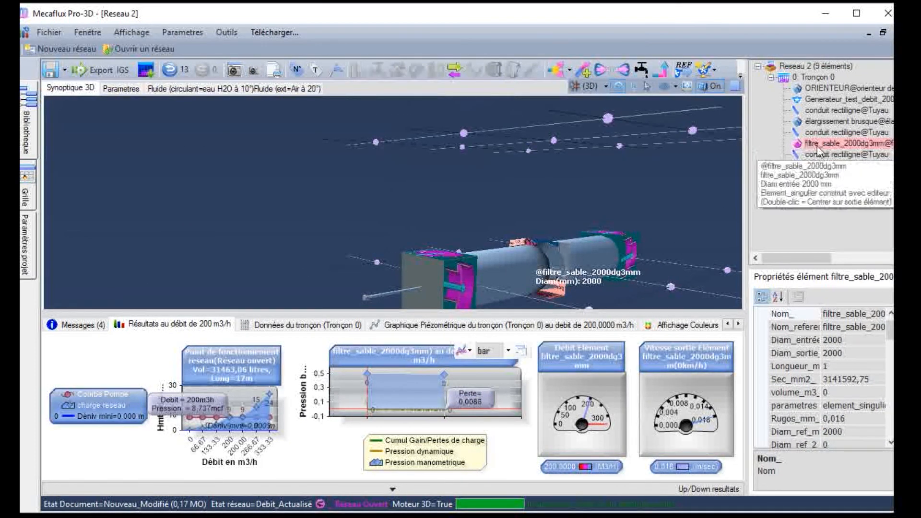
# Look up the saved sand filter in the singular elements library, collapsing the entrees_collecteurs_divers and grilles garnissages folders.
pyautogui.click(28, 126)
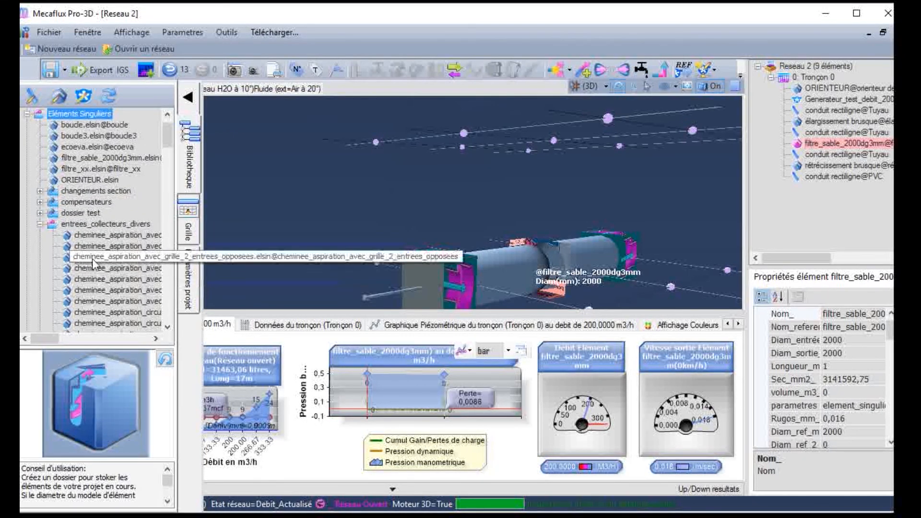
pyautogui.click(39, 225)
pyautogui.click(40, 234)
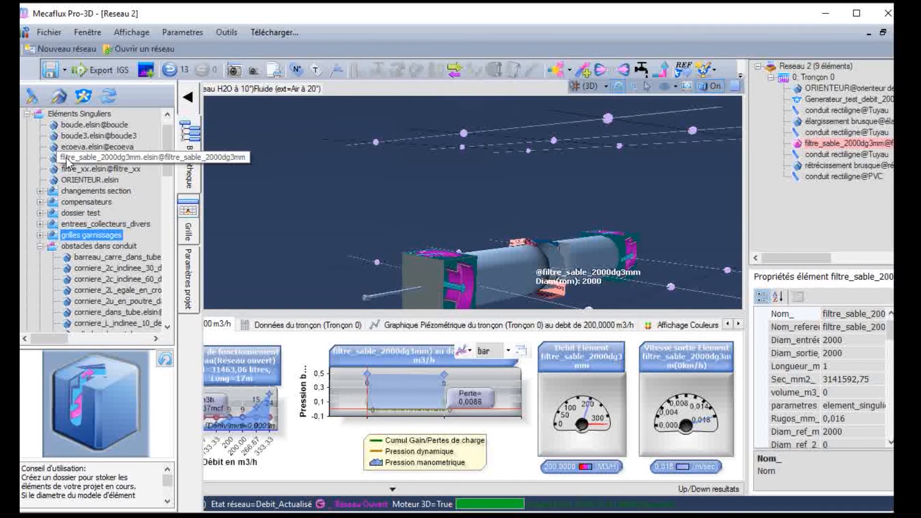
pyautogui.scroll(-3, 644, 307)
pyautogui.scroll(3, 537, 274)
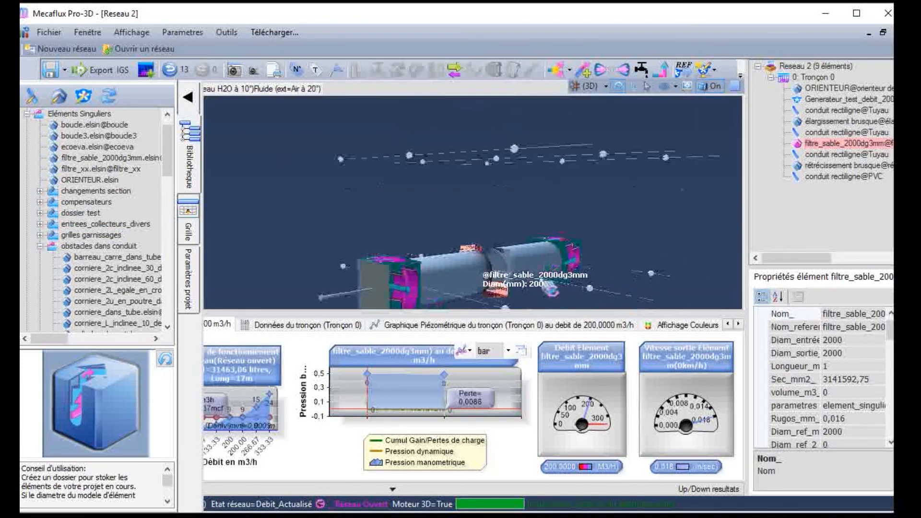
# Display the sand filter's pressure loss in pascal, finishing with nothing selected.
pyautogui.click(490, 225)
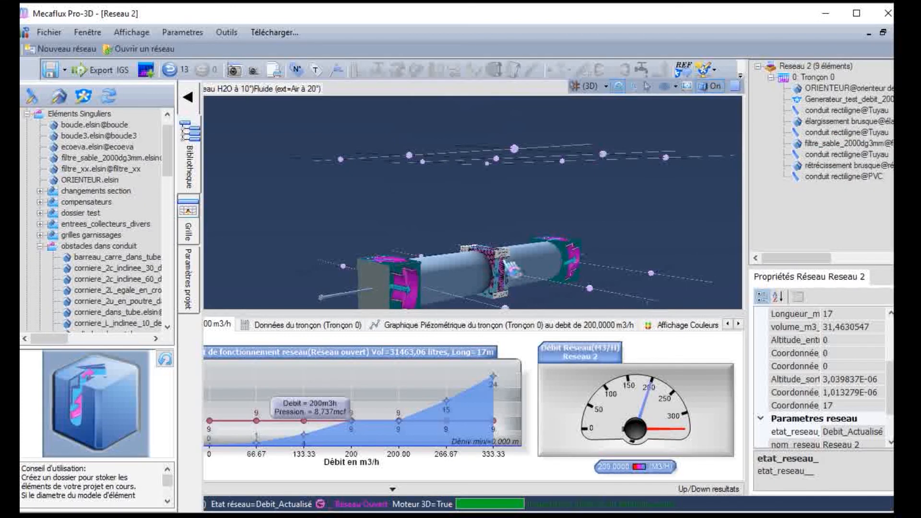
pyautogui.click(504, 278)
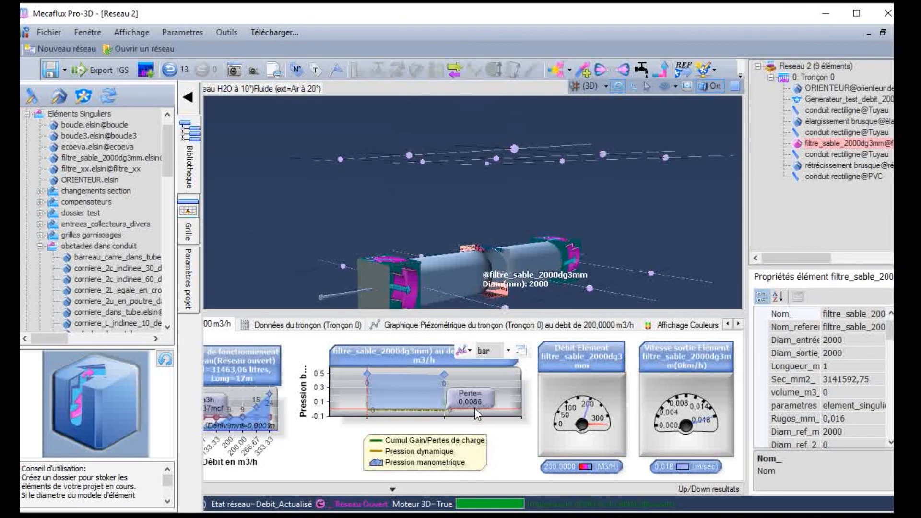
pyautogui.click(509, 355)
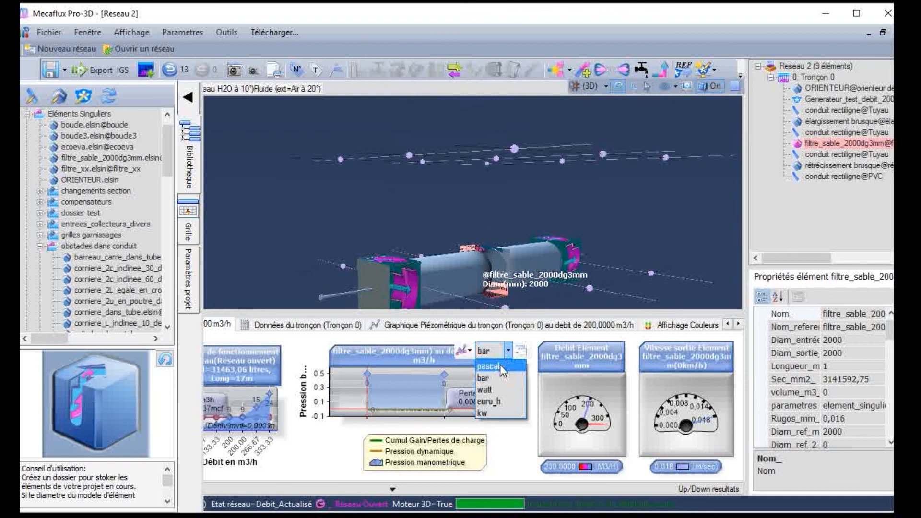
pyautogui.click(499, 364)
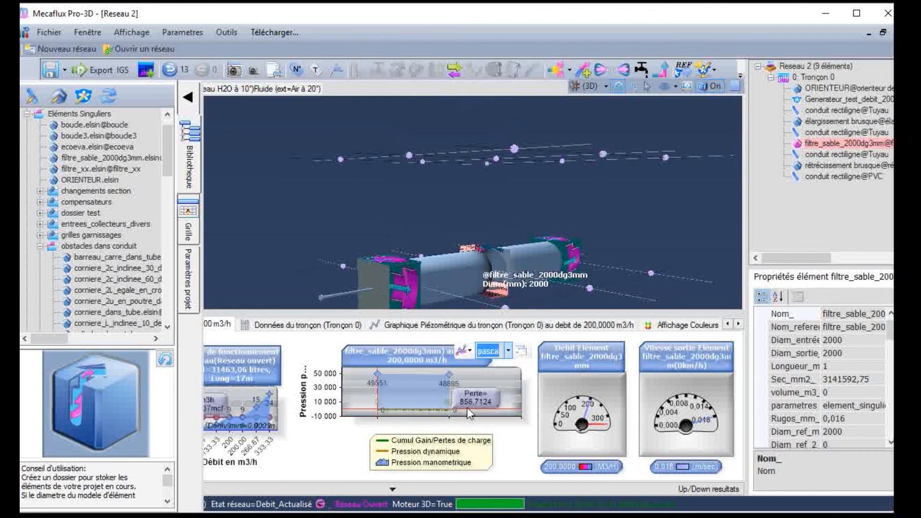
pyautogui.click(647, 205)
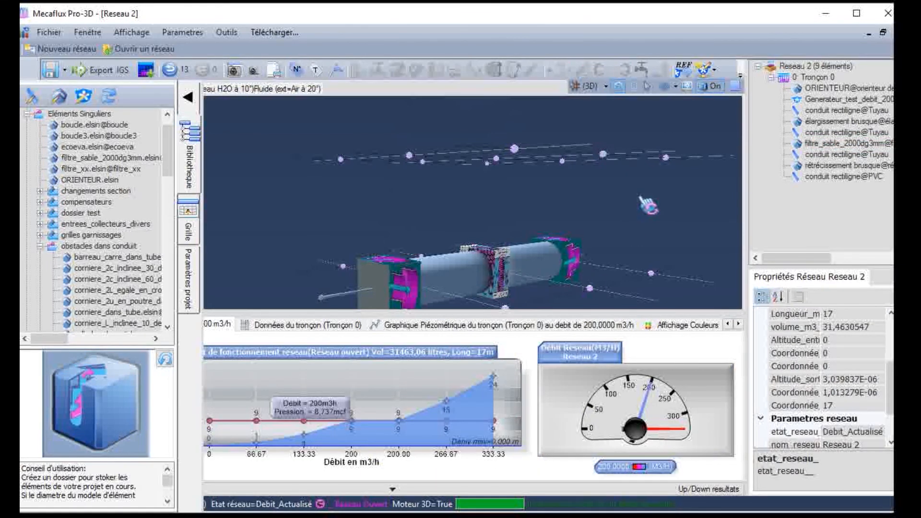